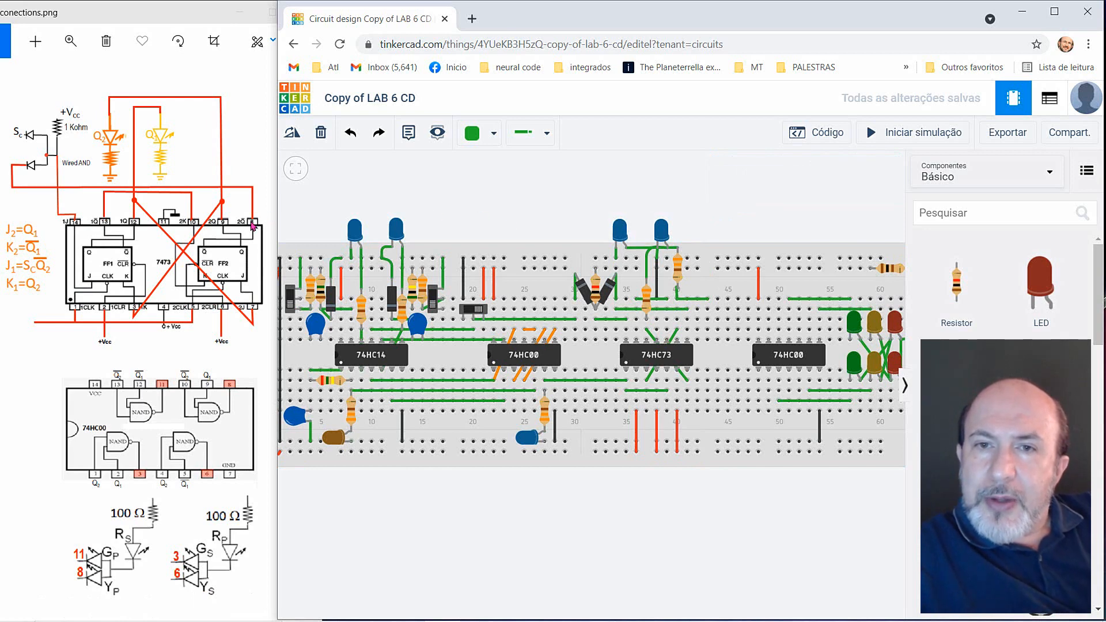
Recolour the green wire running from column 41 to column 44, beside the 74HC73, to orange (laranja).
left_click(695, 311)
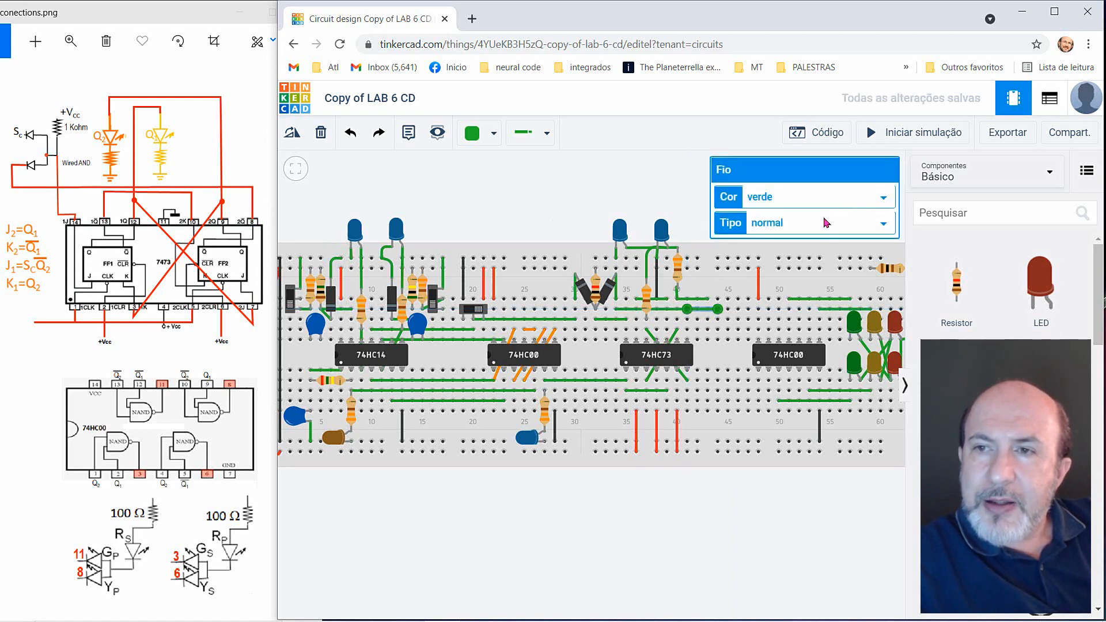
left_click(885, 198)
left_click(761, 241)
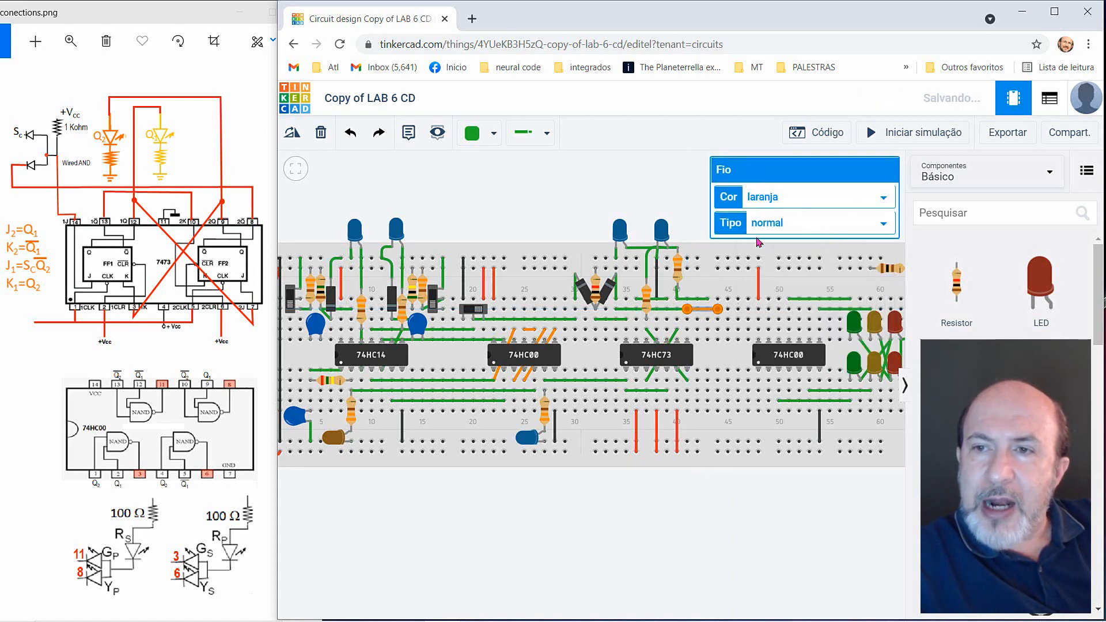
left_click(696, 192)
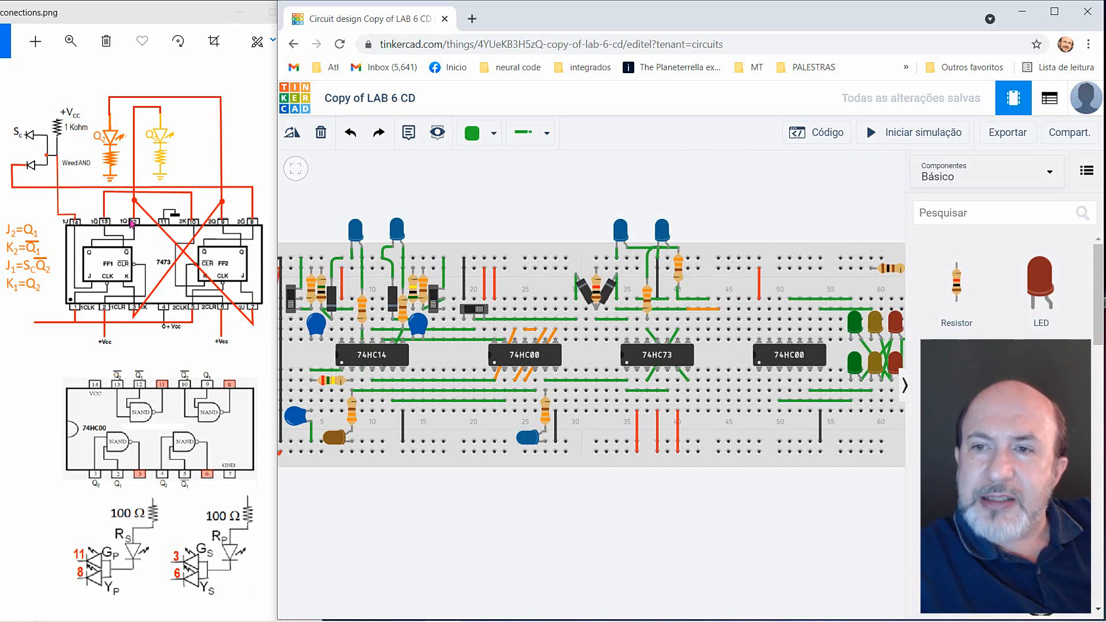
Add green wires from the 74HC73's pin 12 column to column 45 and from its pin 13 column to column 46.
left_click(729, 319)
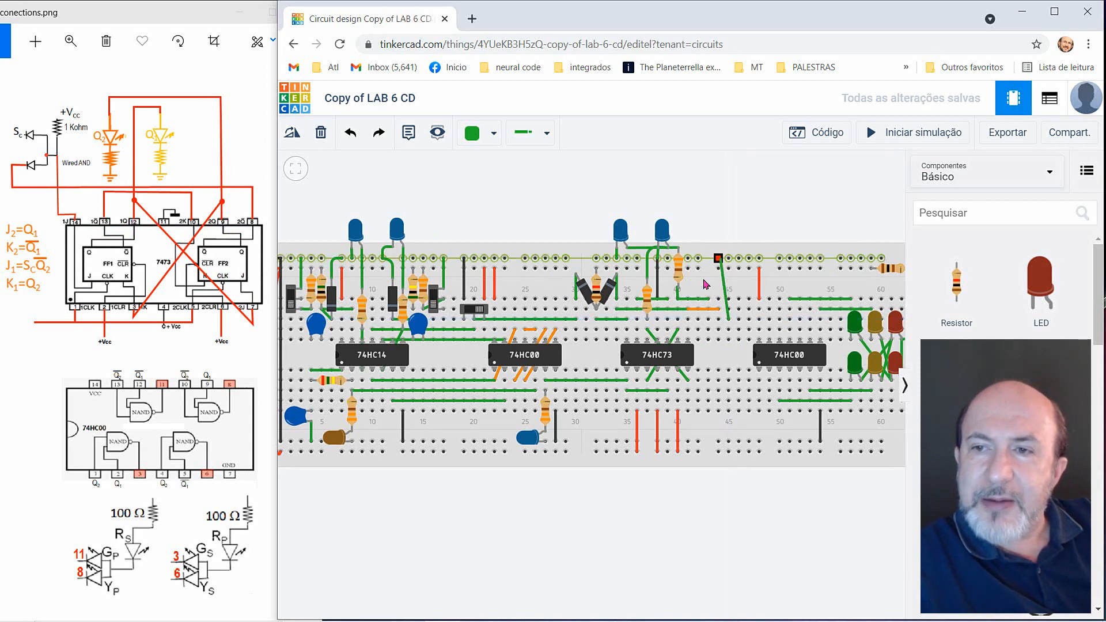
left_click(649, 323)
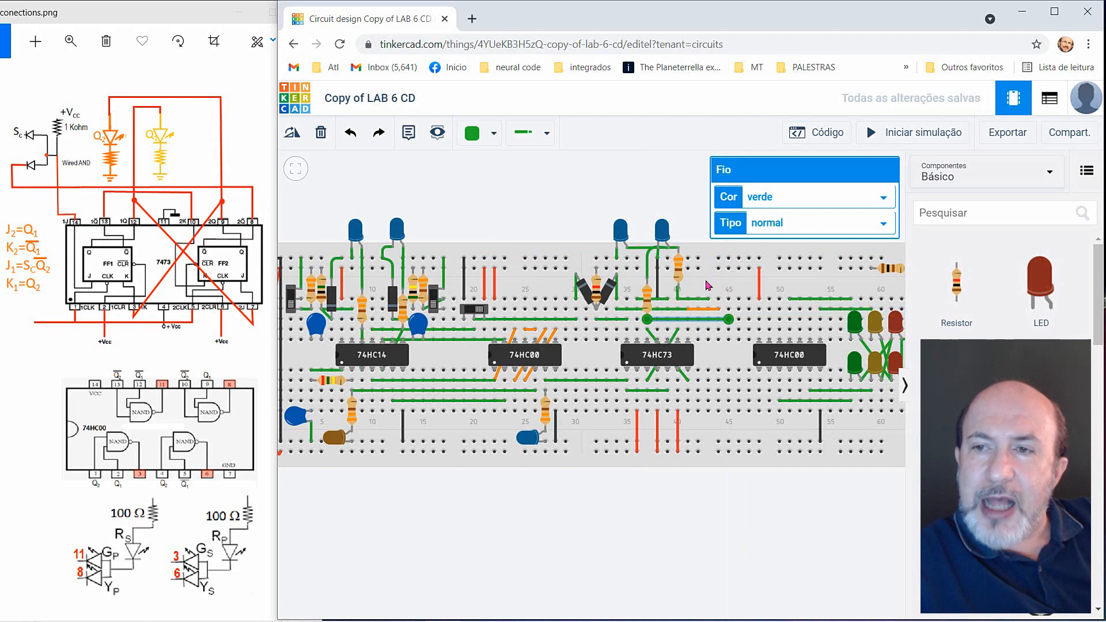
left_click(703, 324)
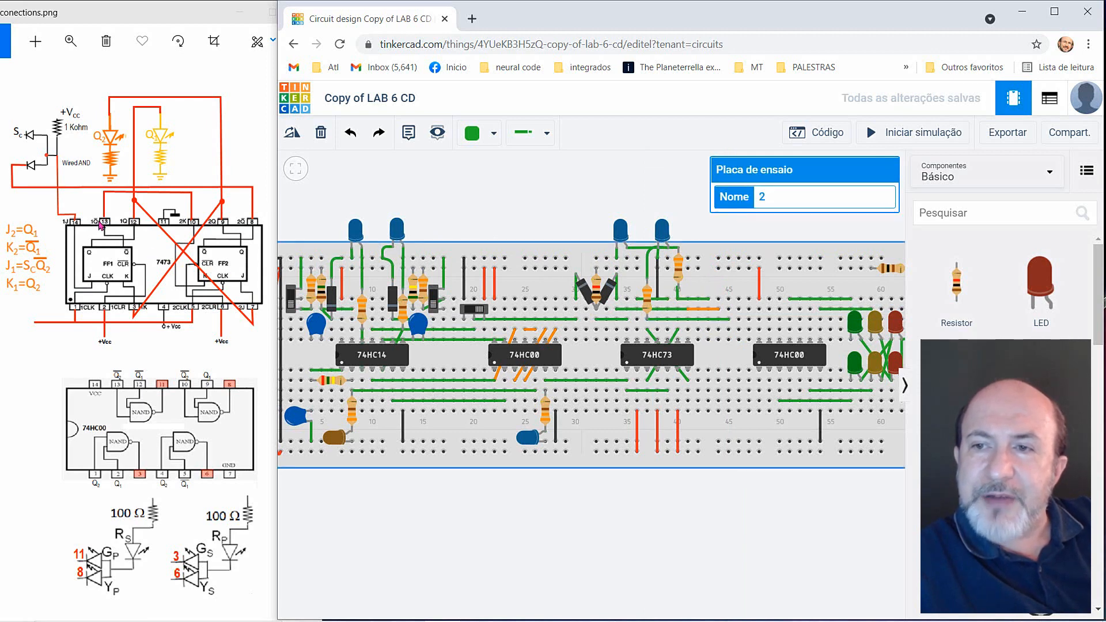
left_click(739, 330)
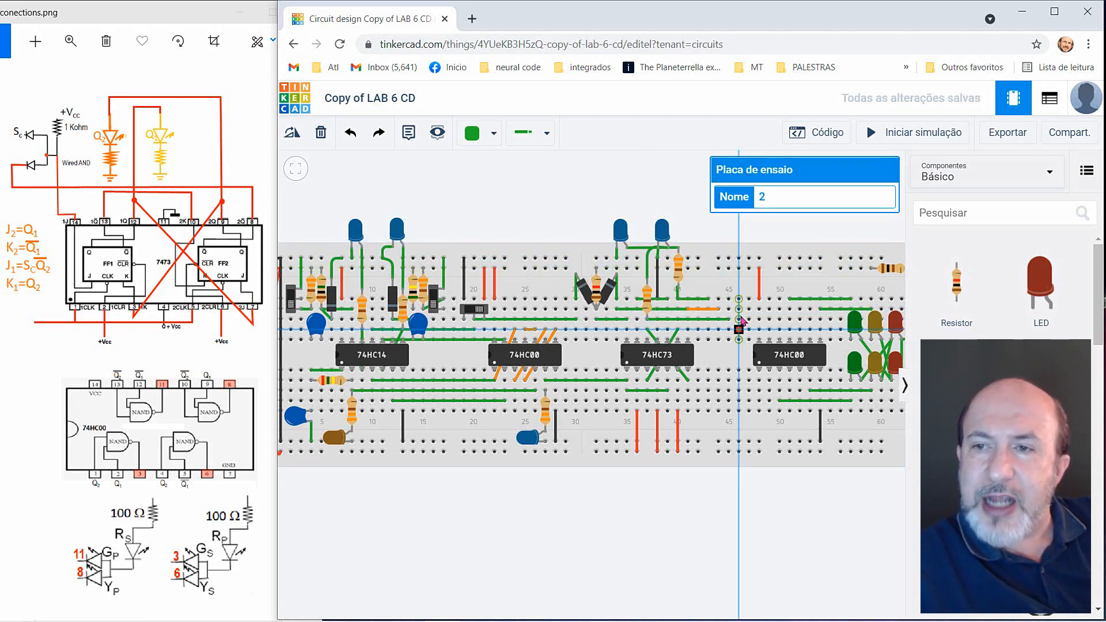
left_click(636, 329)
left_click(699, 216)
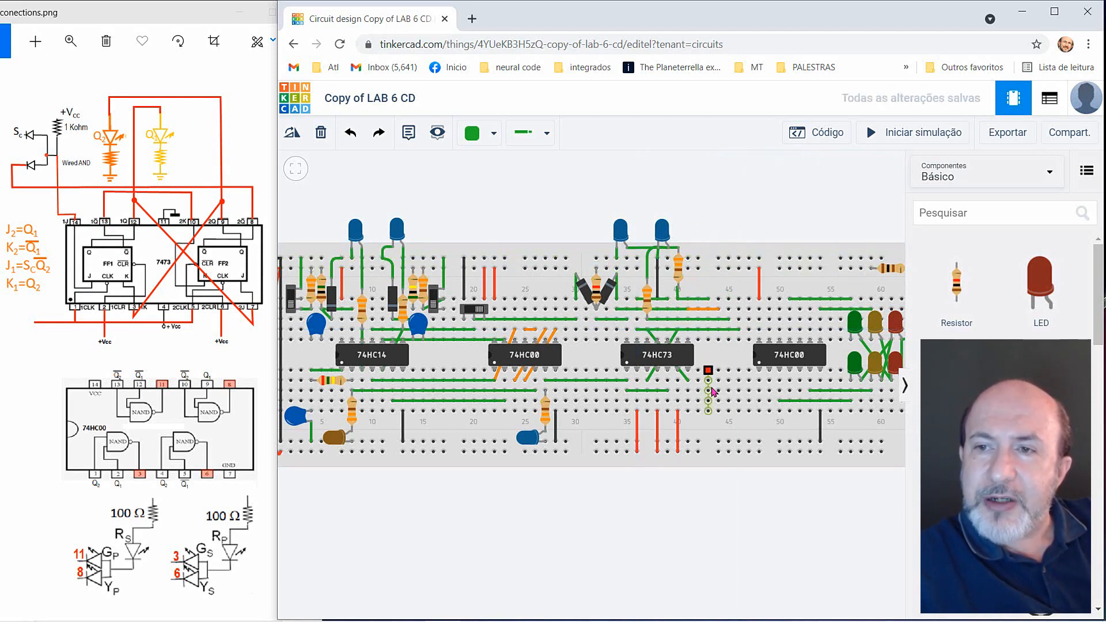
Add four parallel green jumpers across the breadboard's centre gap at columns 43, 44, 45 and 46.
left_click(708, 340)
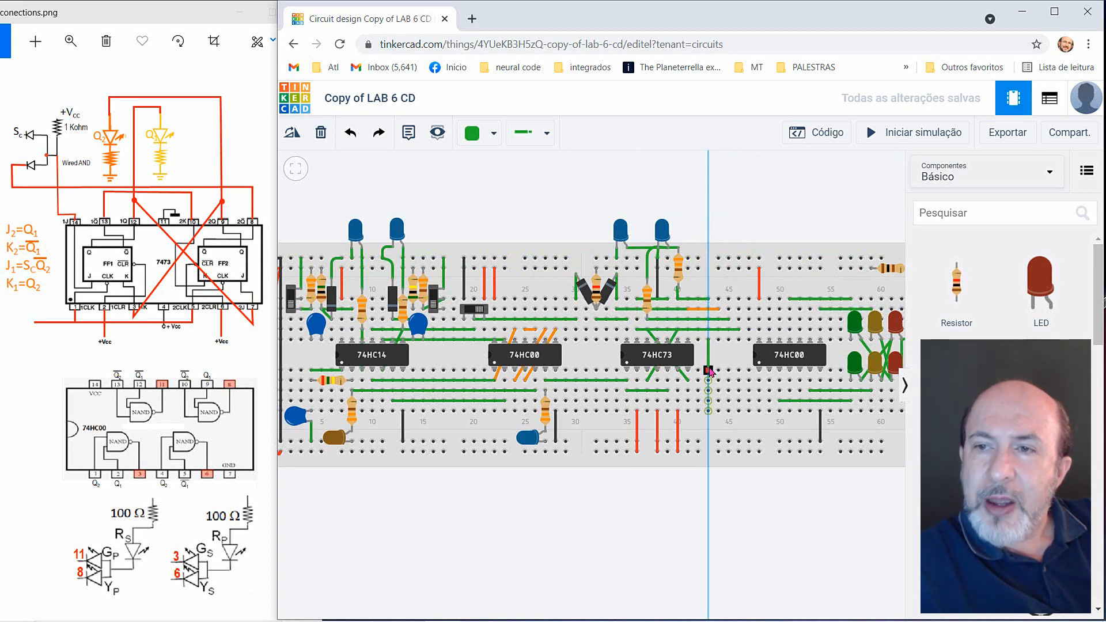
left_click(709, 370)
left_click(719, 340)
left_click(718, 370)
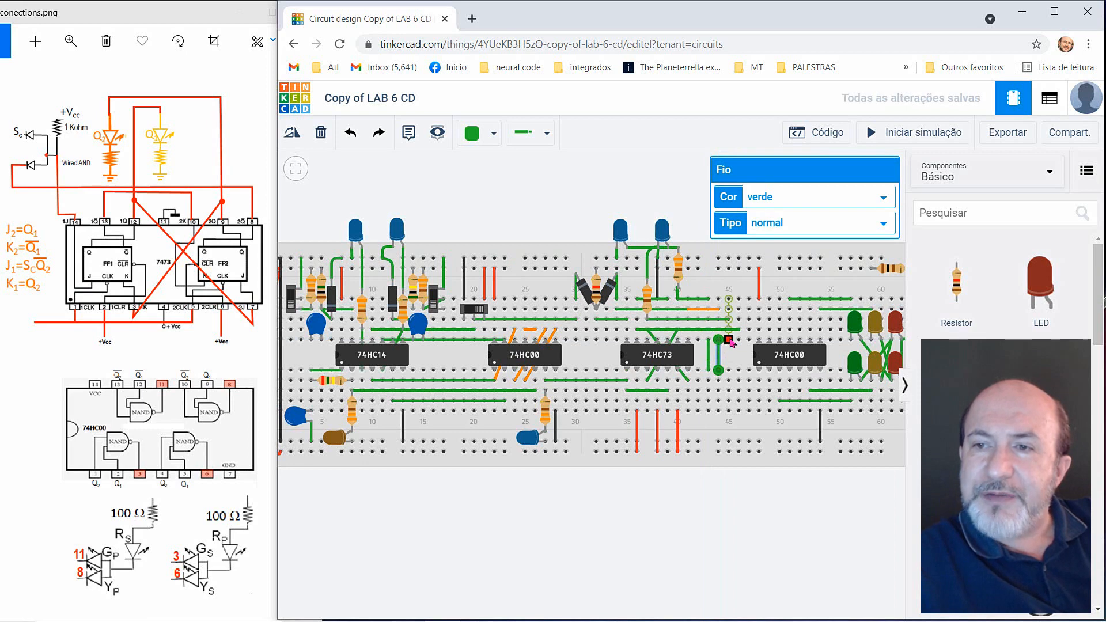
left_click(729, 341)
left_click(729, 370)
left_click(739, 340)
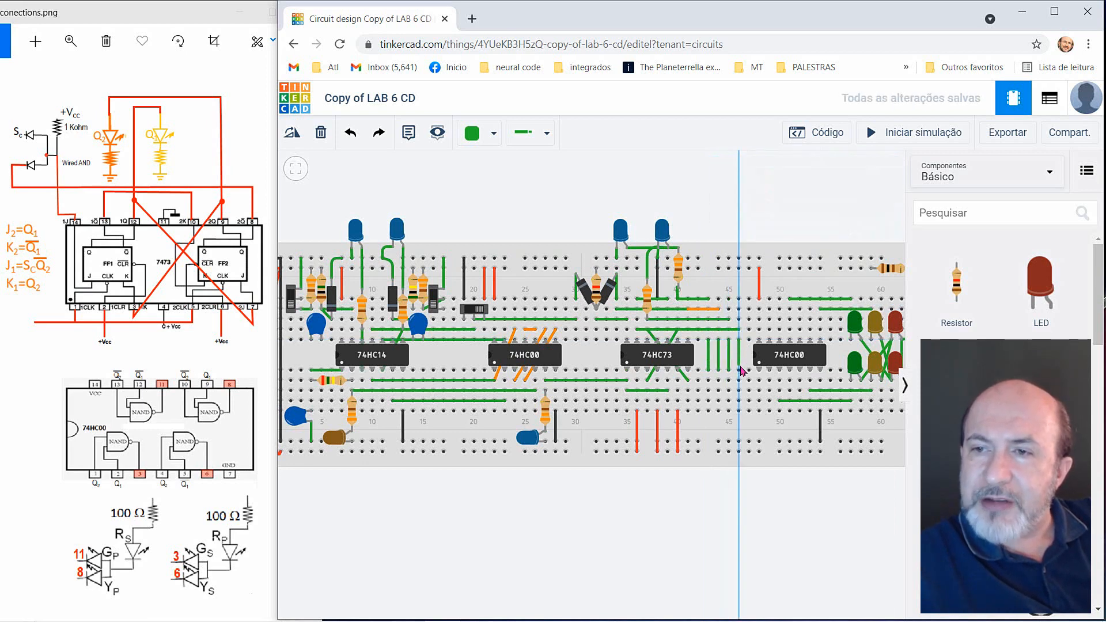
left_click(739, 370)
left_click(692, 177)
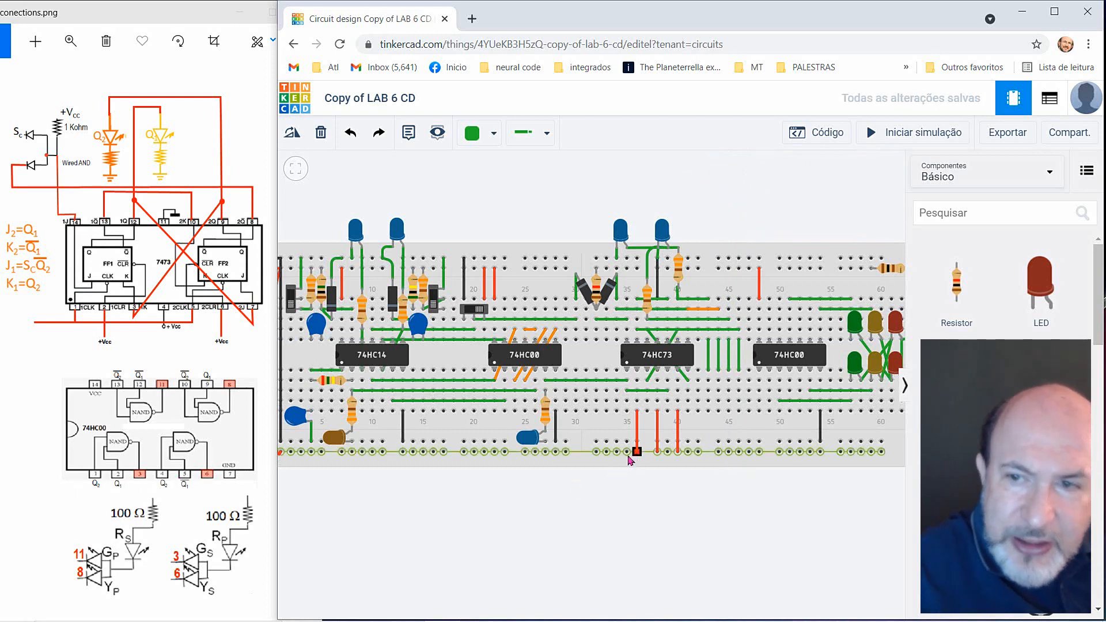
Wire column 43 to pin 1 of the second 74HC00 in green, and link its pins 1 and 4 with an orange wire.
left_click(709, 381)
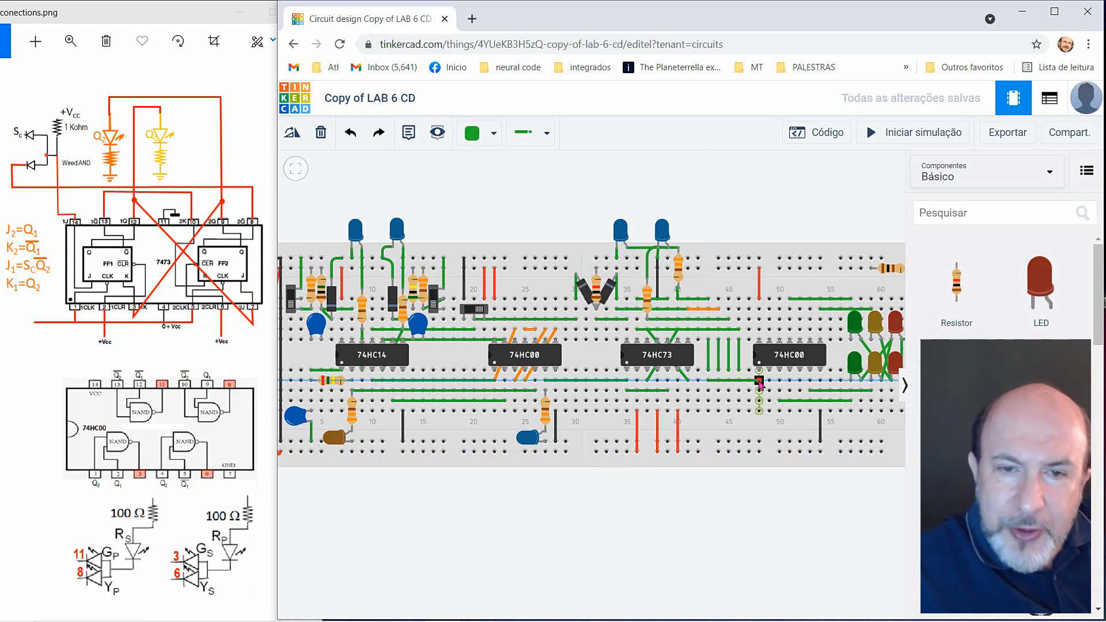
left_click(760, 380)
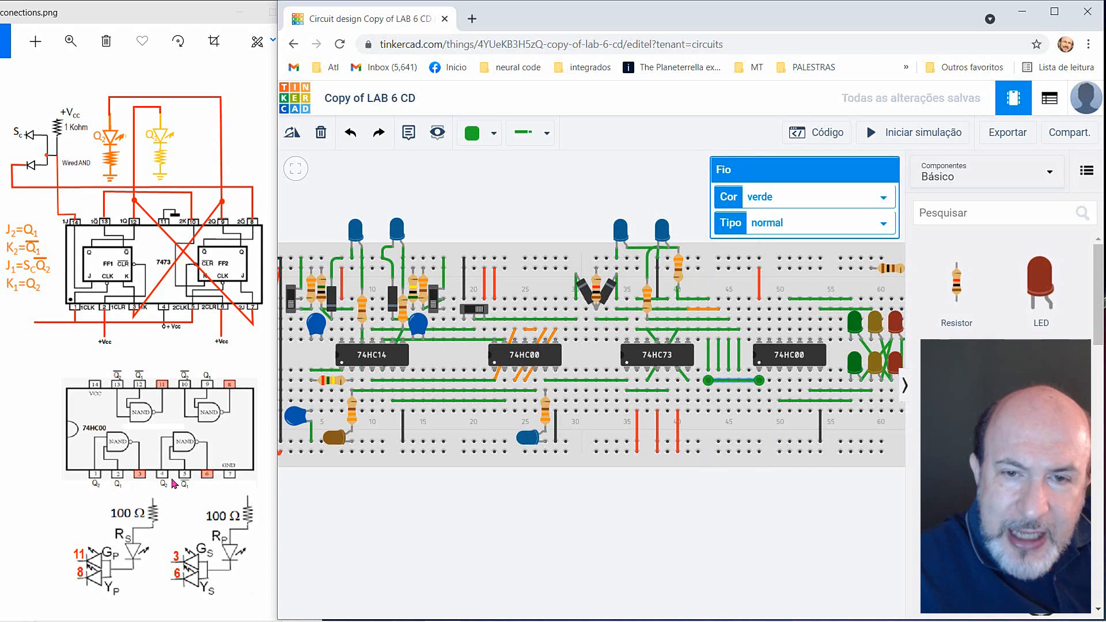
left_click(782, 381)
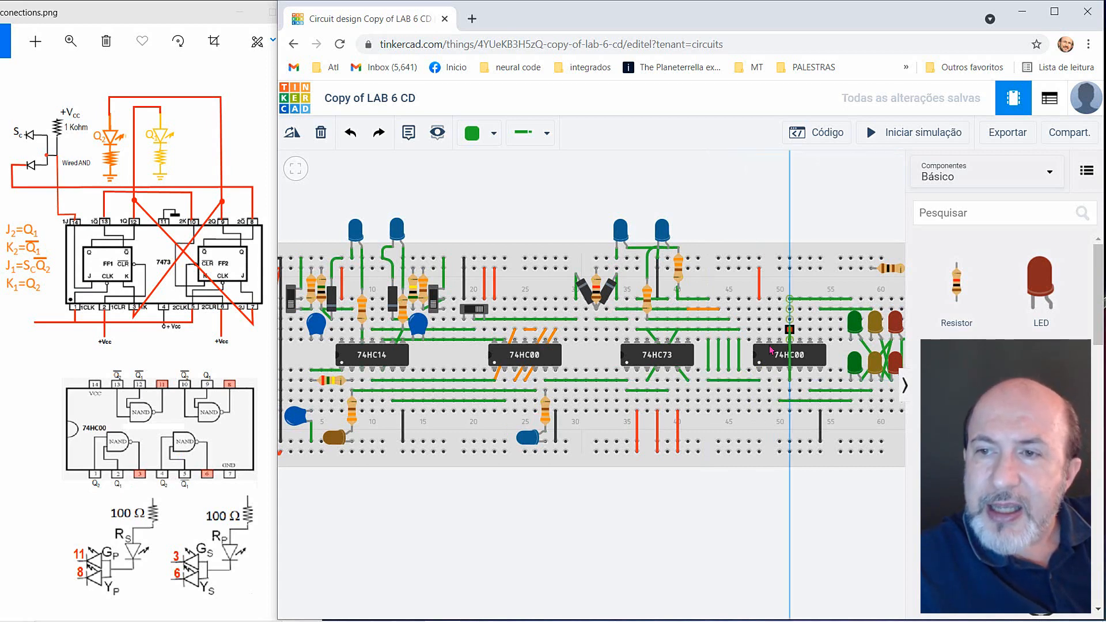
left_click(760, 381)
left_click(881, 197)
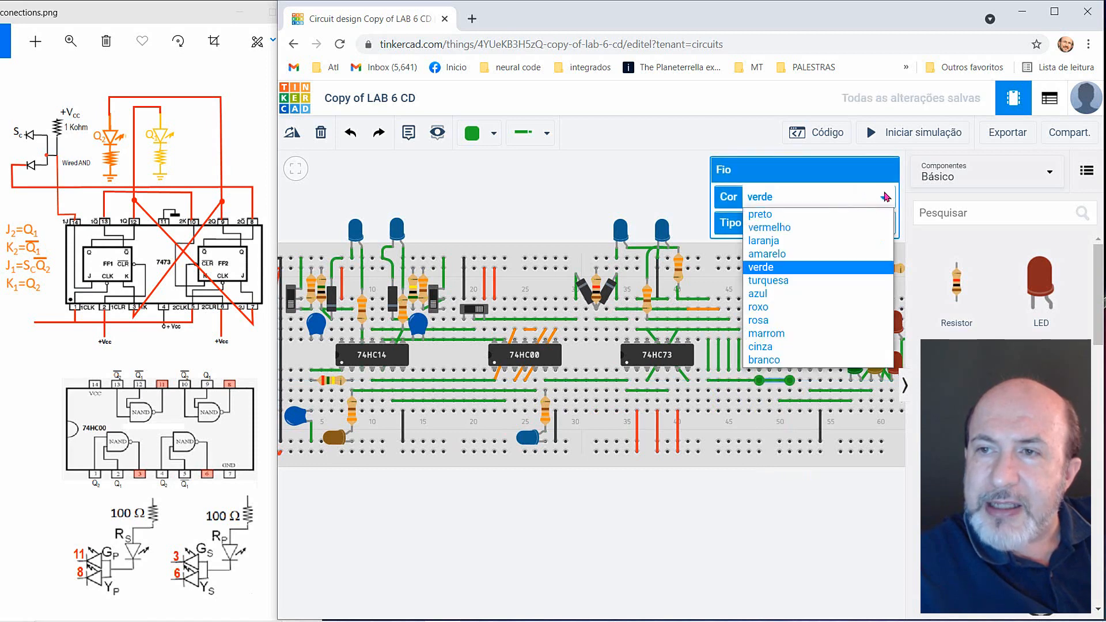
left_click(823, 242)
left_click(678, 175)
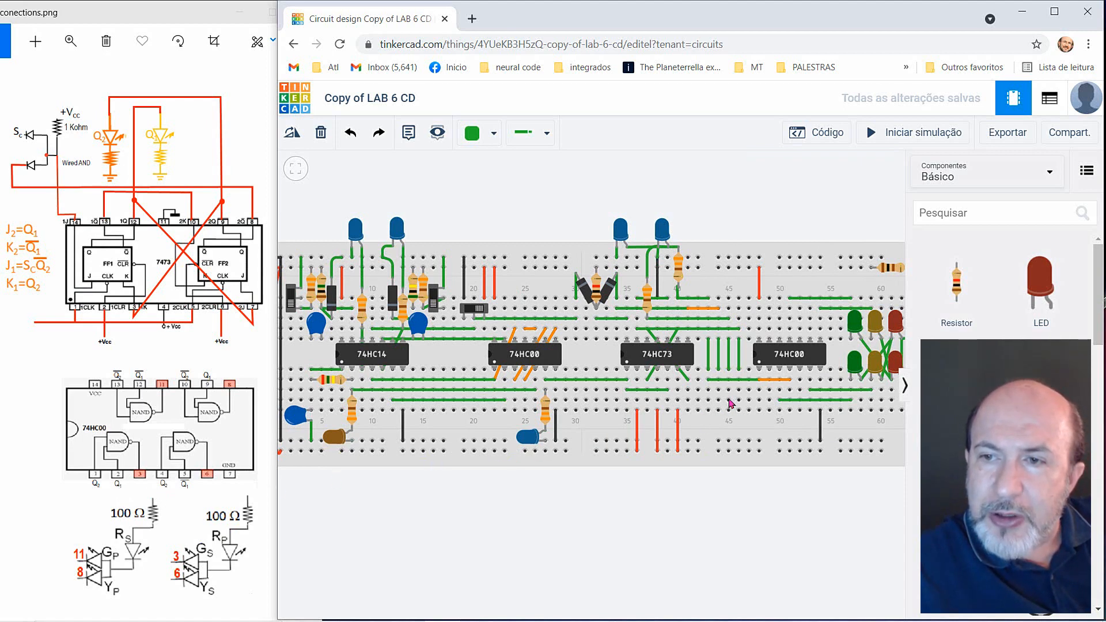
Add green wires from column 45 to pin 2 and from column 46 to pin 5 of the second 74HC00.
left_click(770, 400)
left_click(729, 399)
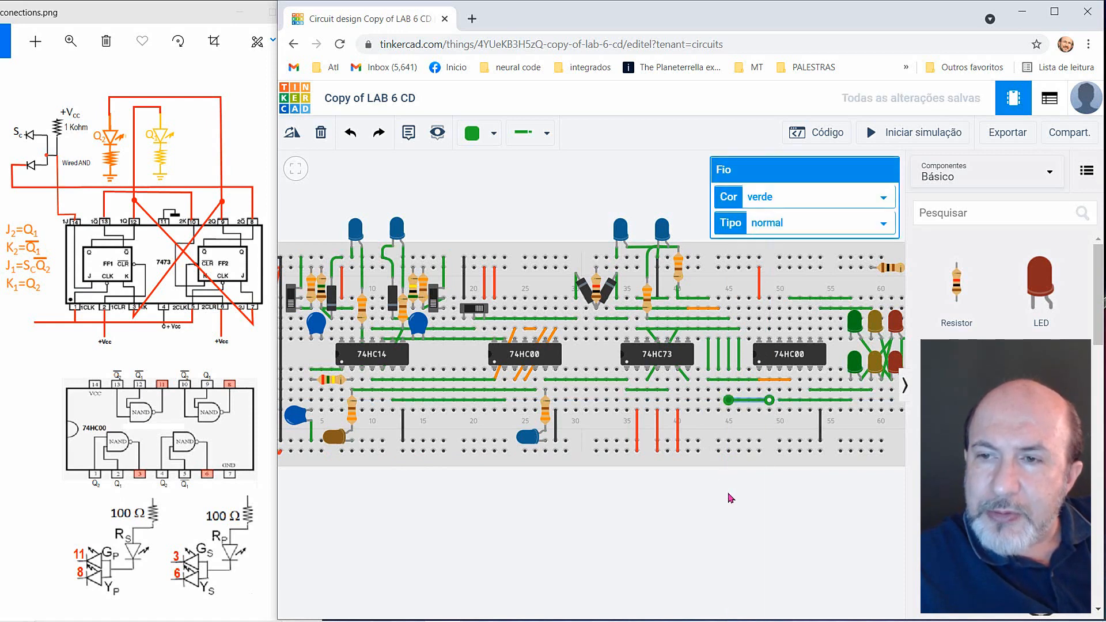
left_click(731, 498)
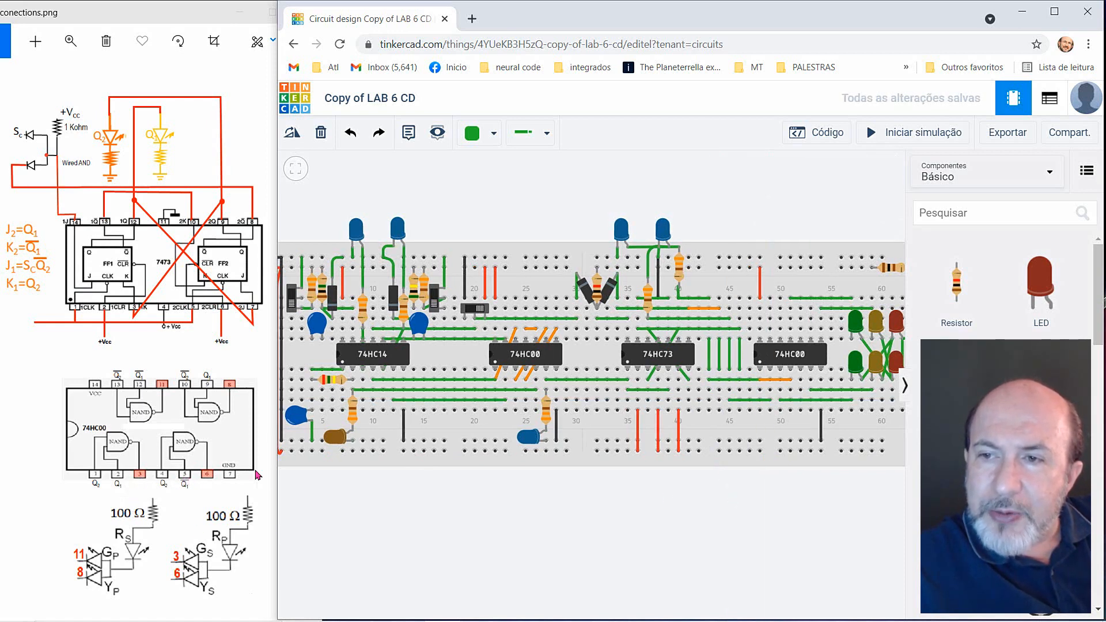
left_click(740, 411)
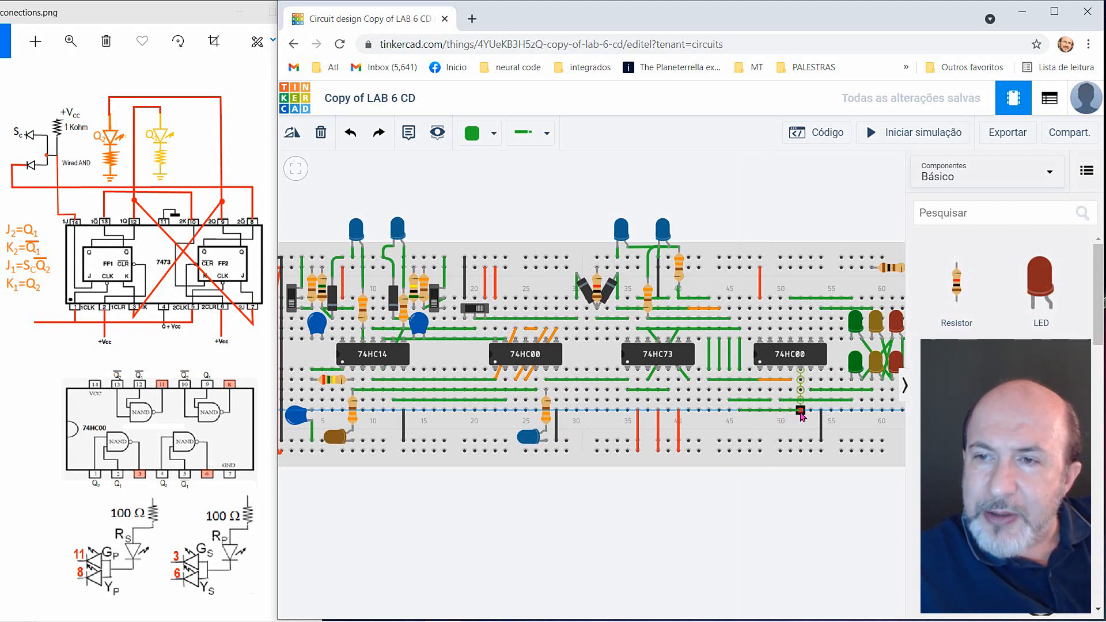
left_click(800, 411)
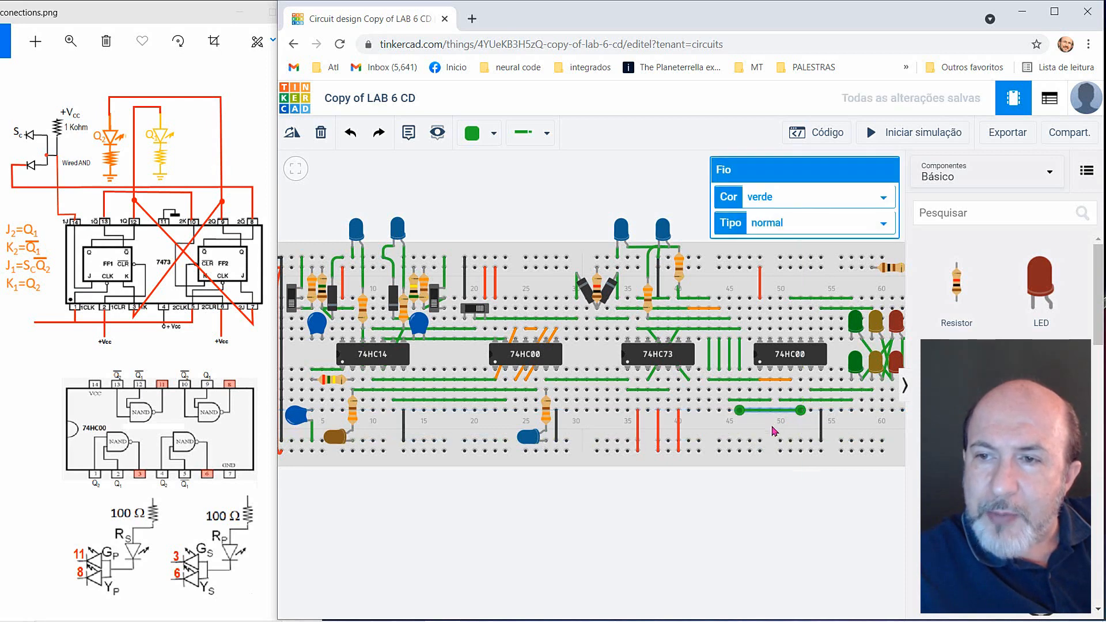
key("ctrl+a")
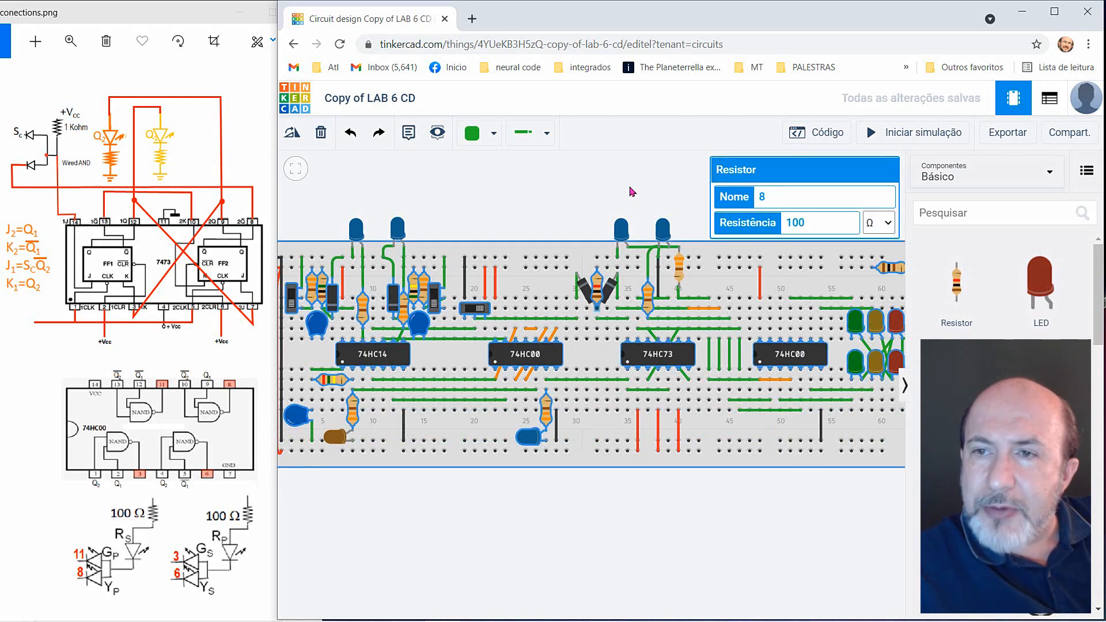
left_click(557, 209)
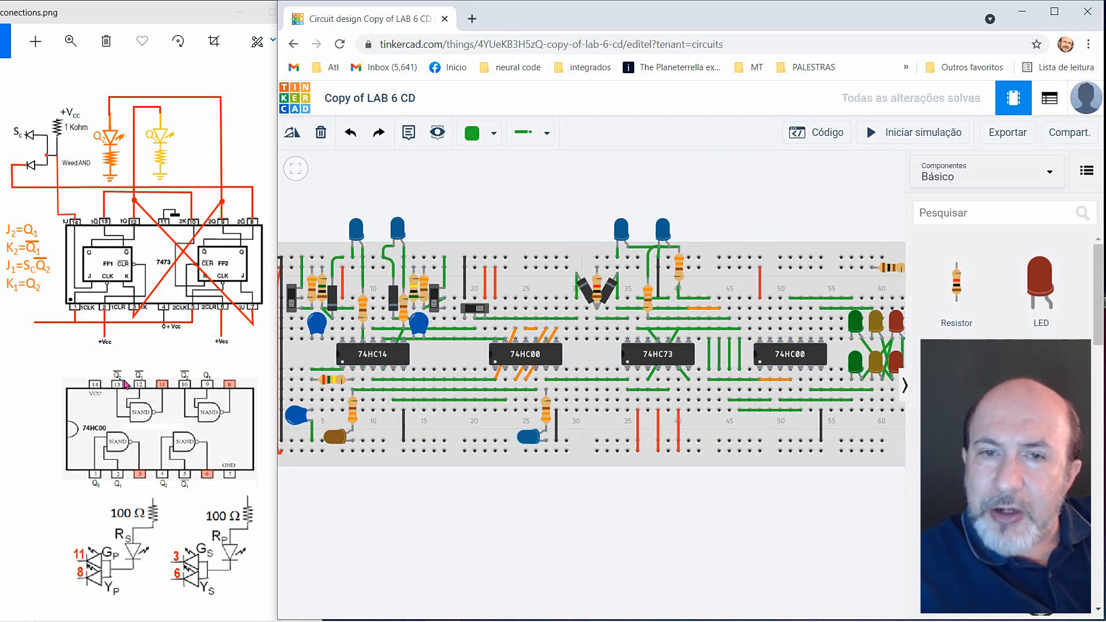
Wire column 44 to pin 13 of the second 74HC00 in green, and link its pins 13 and 10 with an orange wire.
left_click(719, 308)
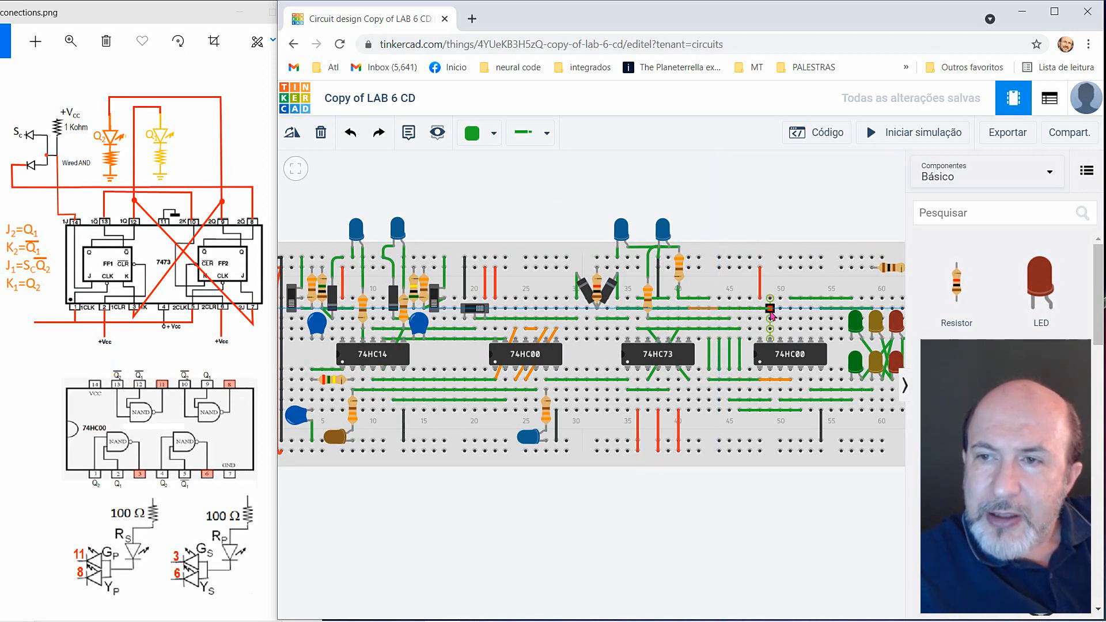
left_click(770, 309)
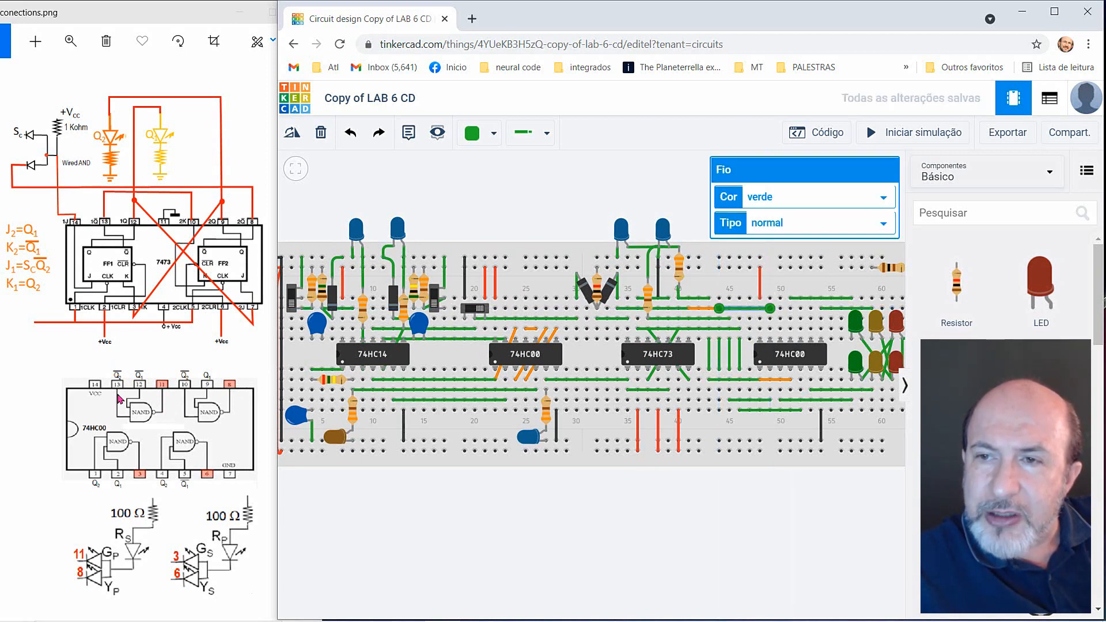
left_click(801, 309)
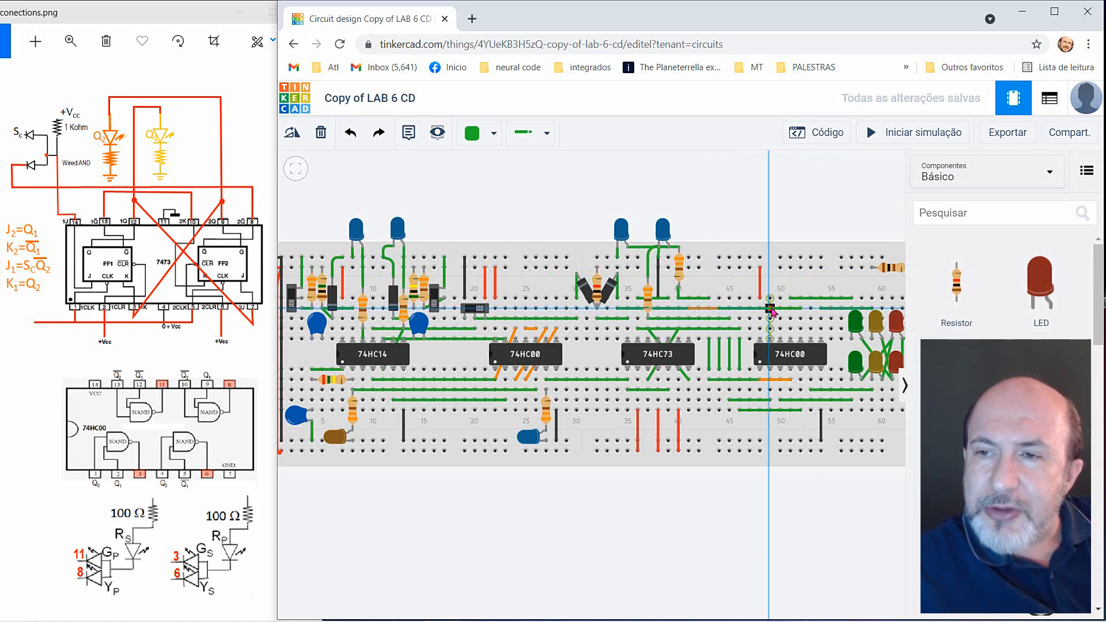
left_click(771, 310)
left_click(864, 203)
left_click(761, 241)
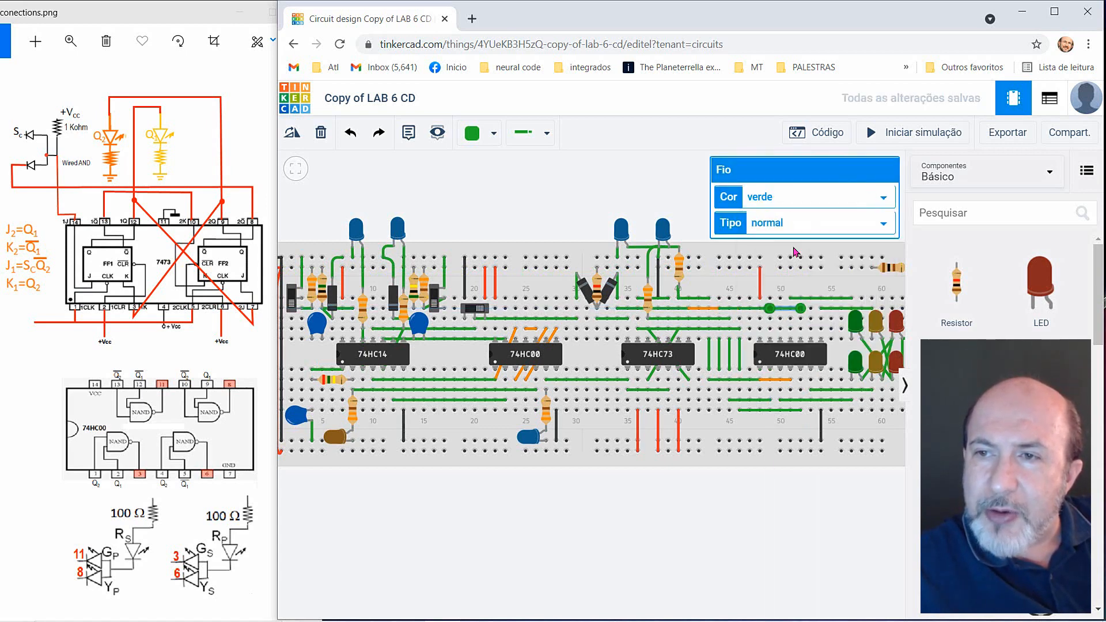
left_click(666, 195)
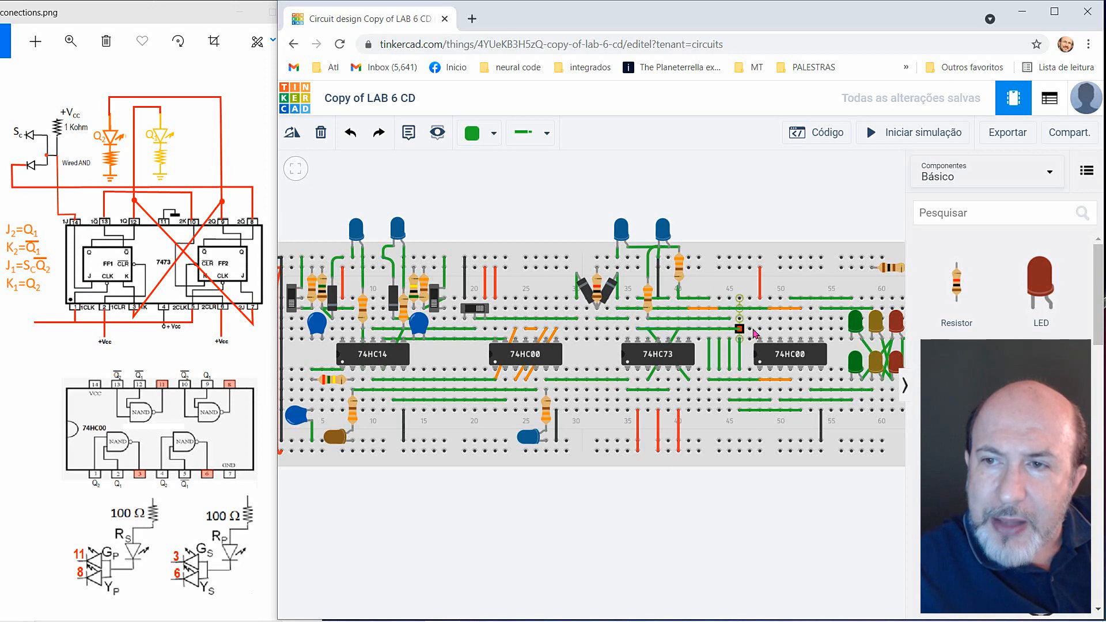
Connect pin 12 of the second 74HC00 to column 46 with an orange wire.
left_click(782, 329)
left_click(741, 329)
left_click(888, 199)
left_click(767, 249)
left_click(685, 198)
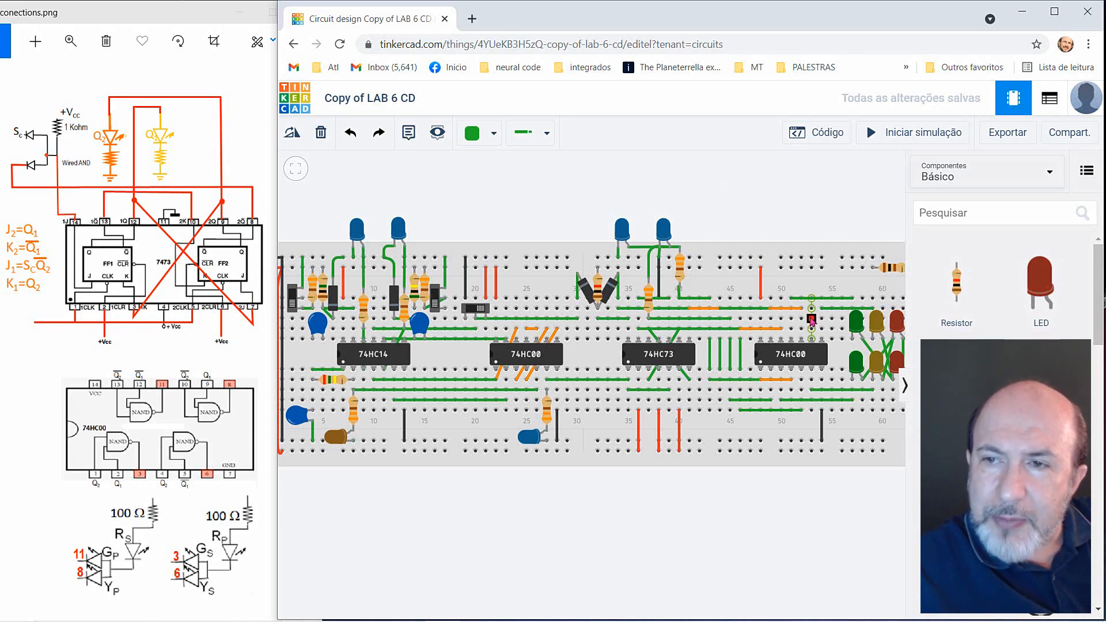
Connect pin 9 of the second 74HC00 to column 45 with an orange wire.
left_click(812, 319)
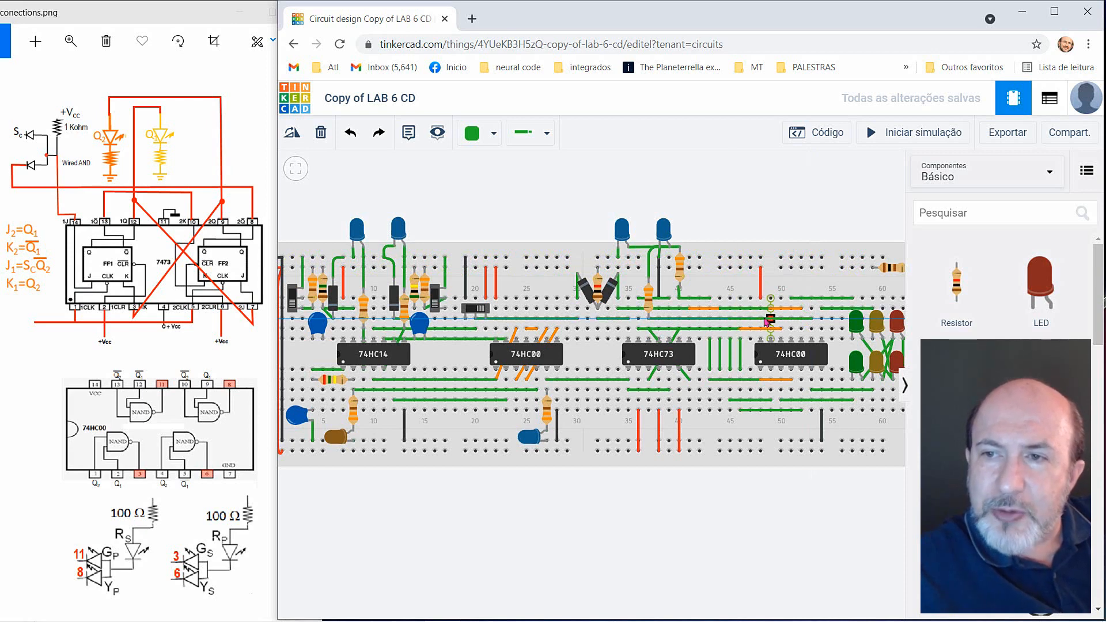
left_click(730, 320)
left_click(819, 196)
key("3")
left_click(676, 196)
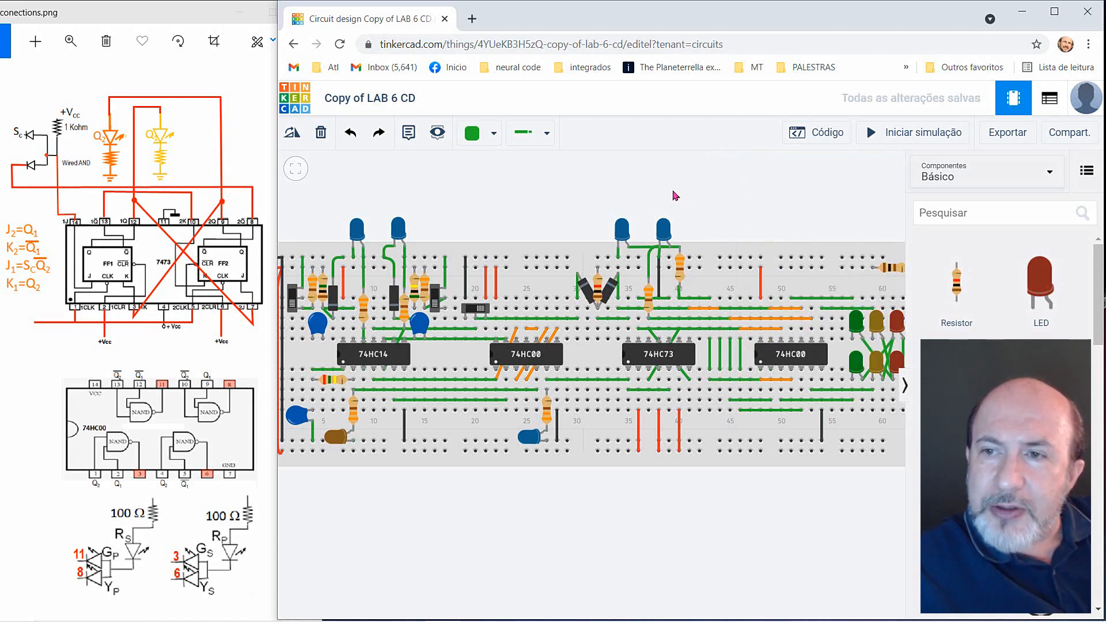
left_click(293, 303)
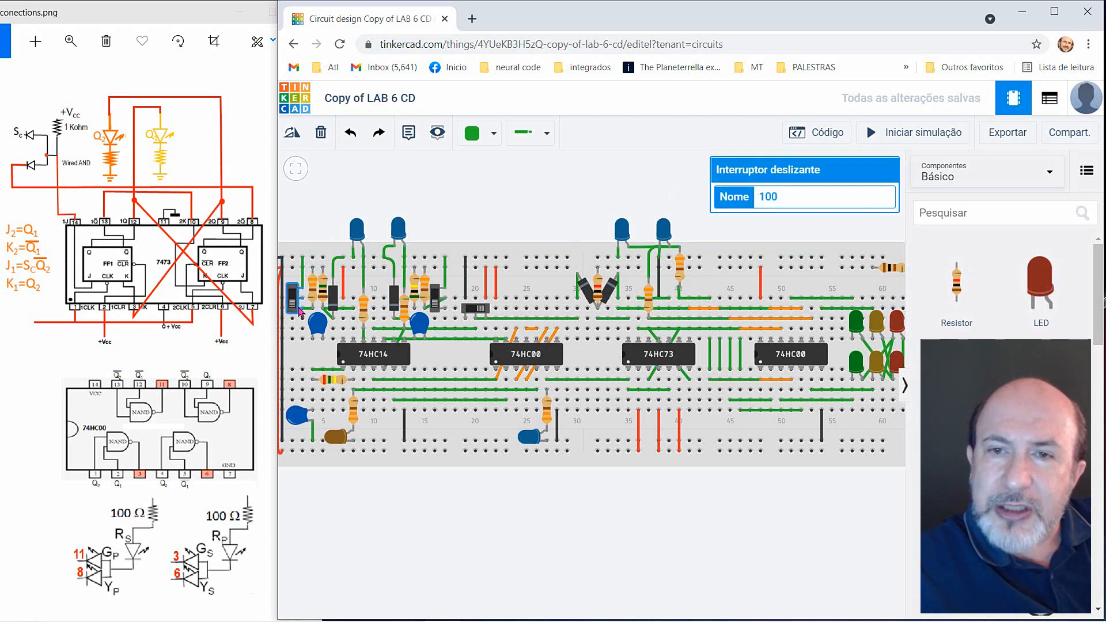
key("Escape")
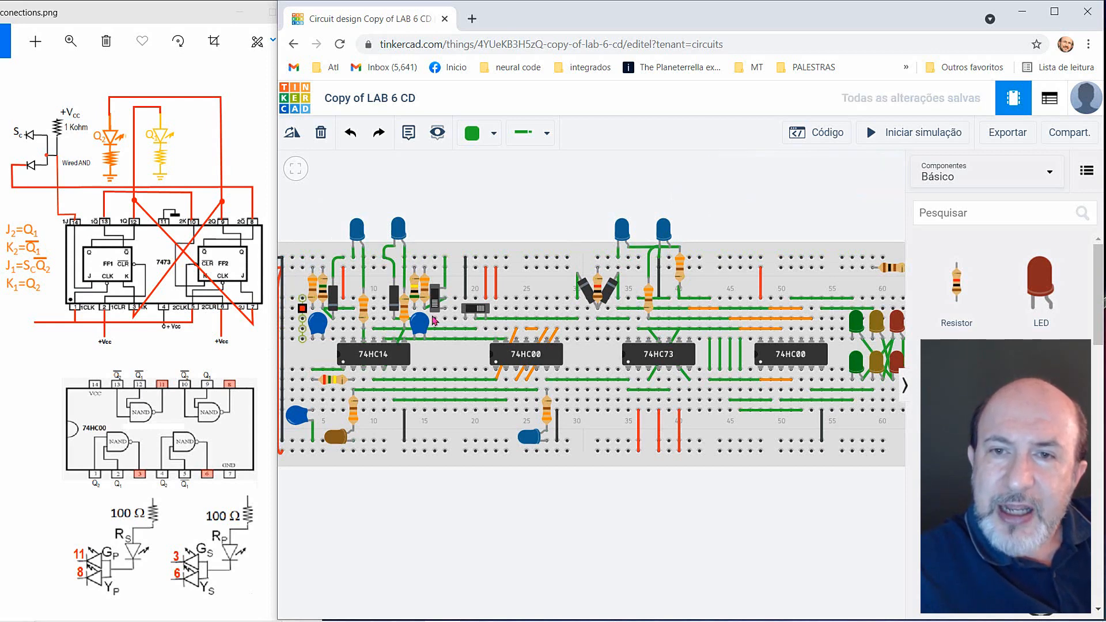
Wire the upper green LED's column 57 row A hole to column 4 row B above the circuit, and colour the wire purple (roxo).
left_click(853, 298)
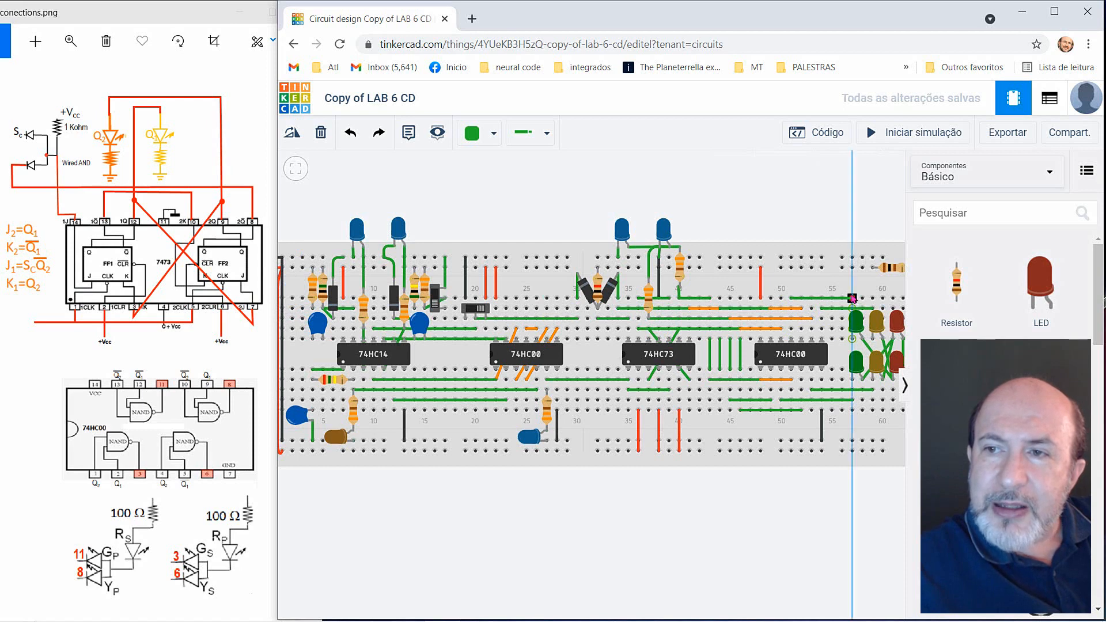
left_click(853, 283)
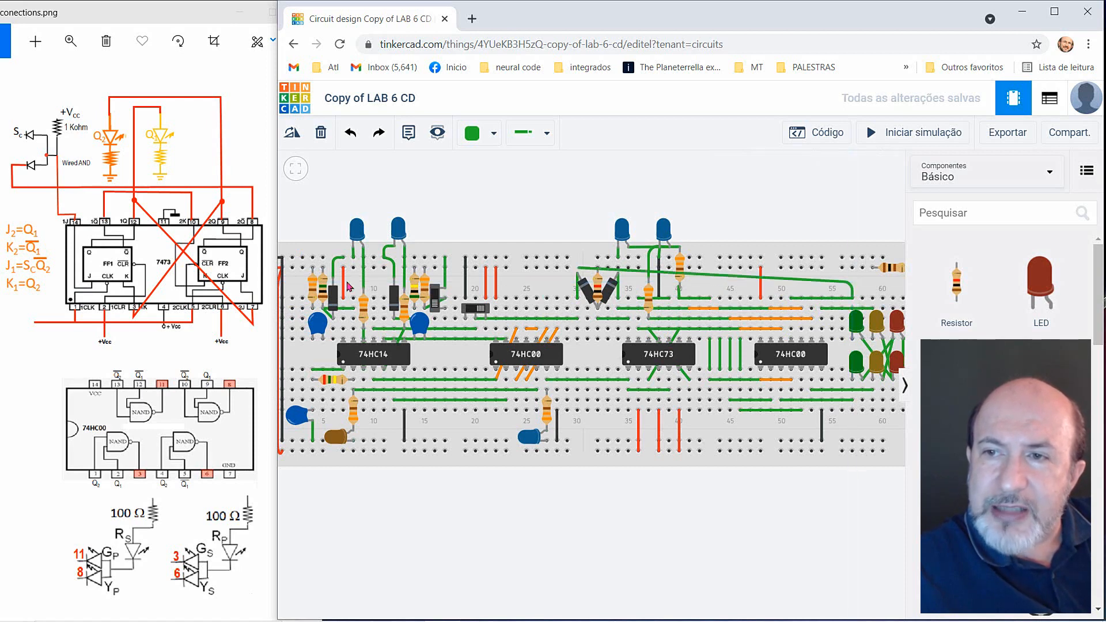
left_click(303, 287)
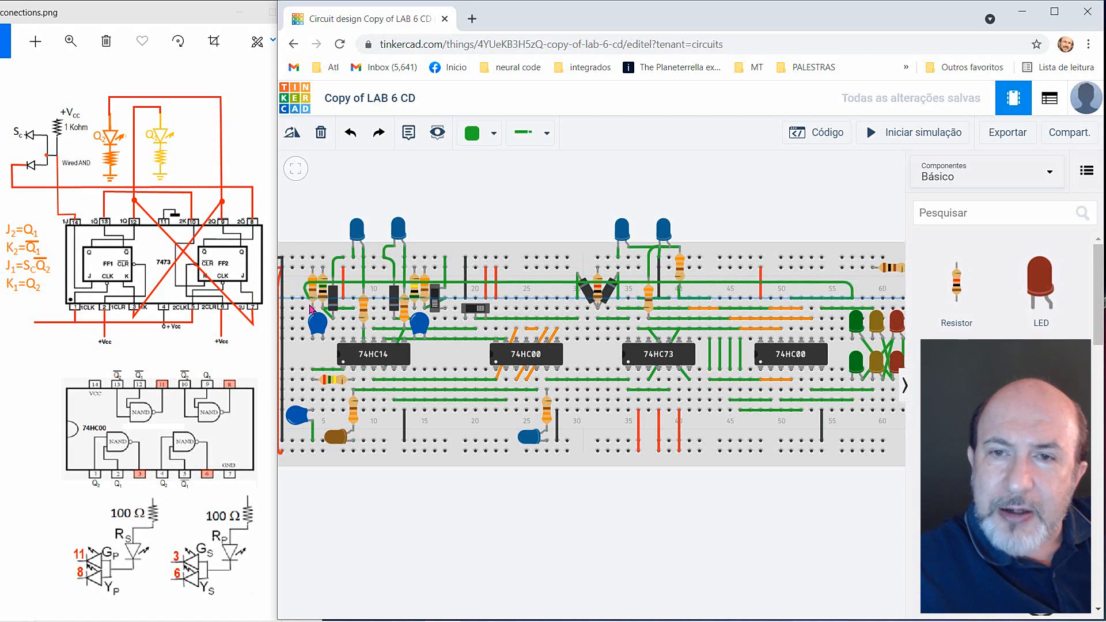
left_click(313, 310)
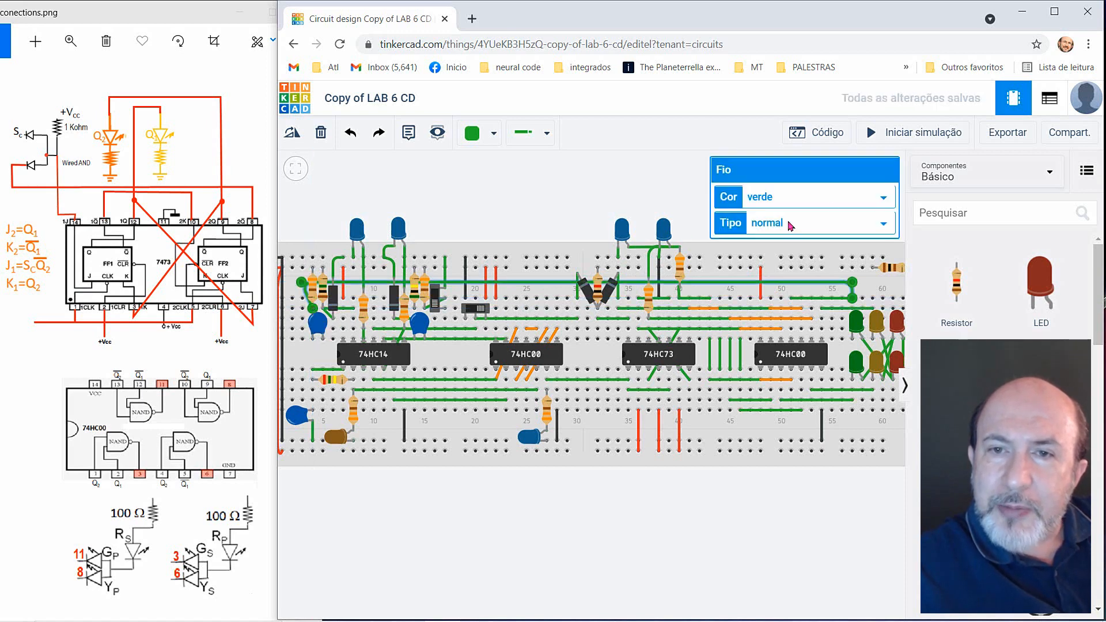
left_click(886, 198)
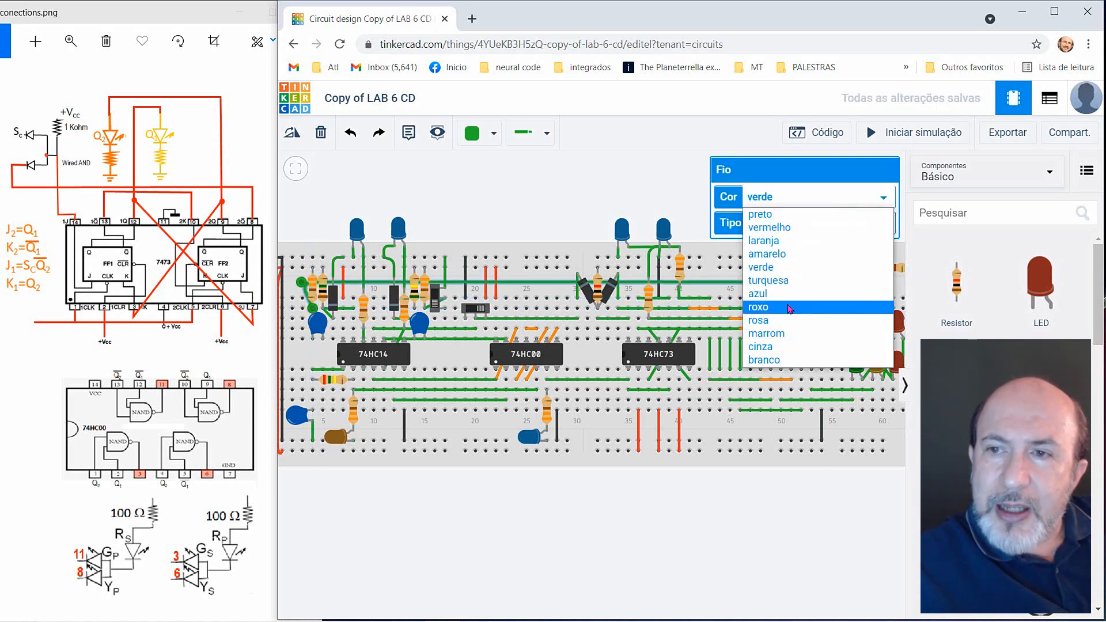
left_click(766, 306)
left_click(567, 205)
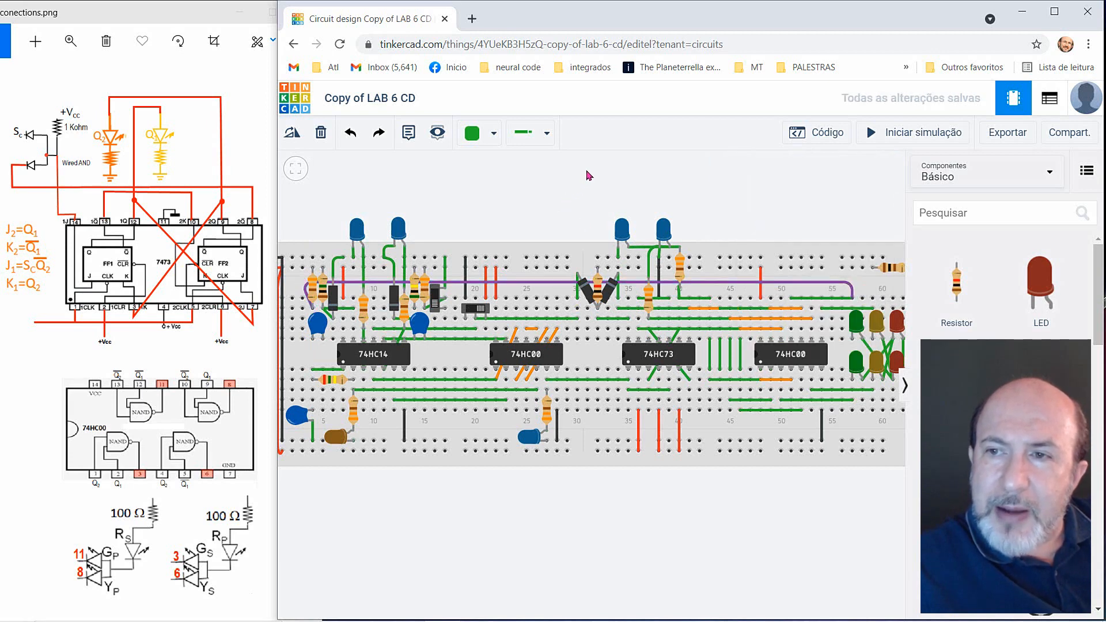
Abandon the wire started at the lower green LED and delete the vertical slide switch beside the blue capacitor near column 16.
left_click(842, 362)
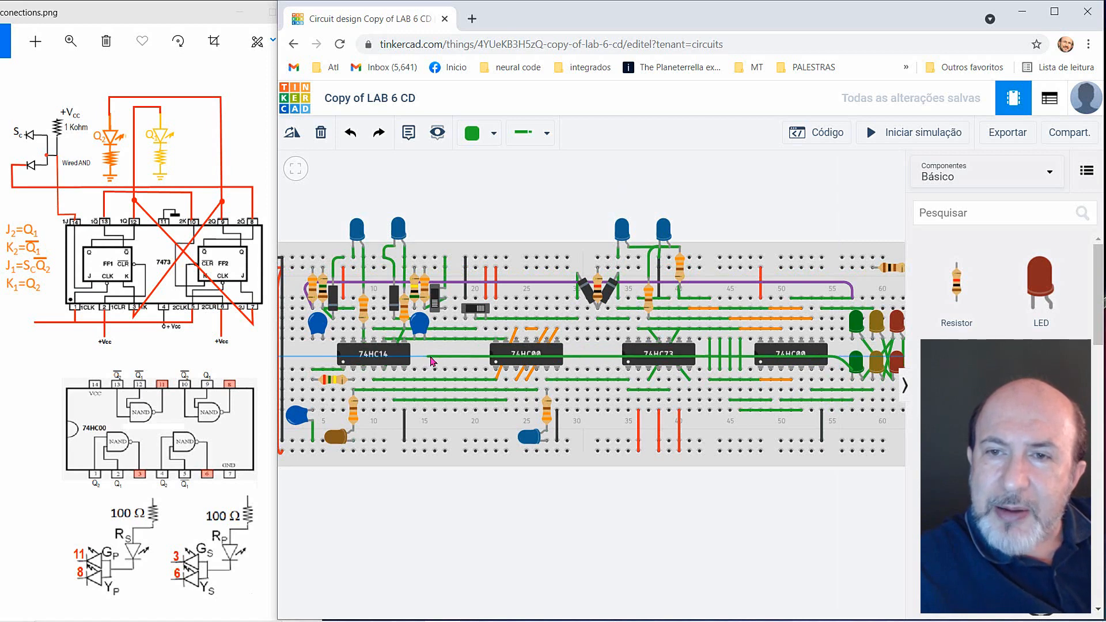
left_click(433, 330)
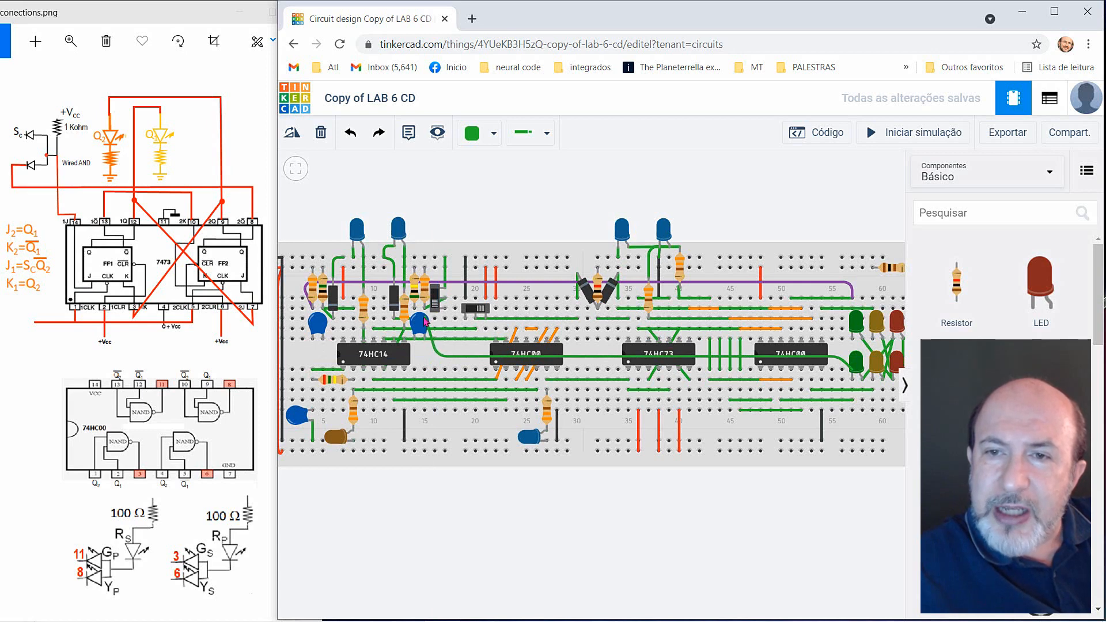
left_click(435, 318)
left_click(435, 293)
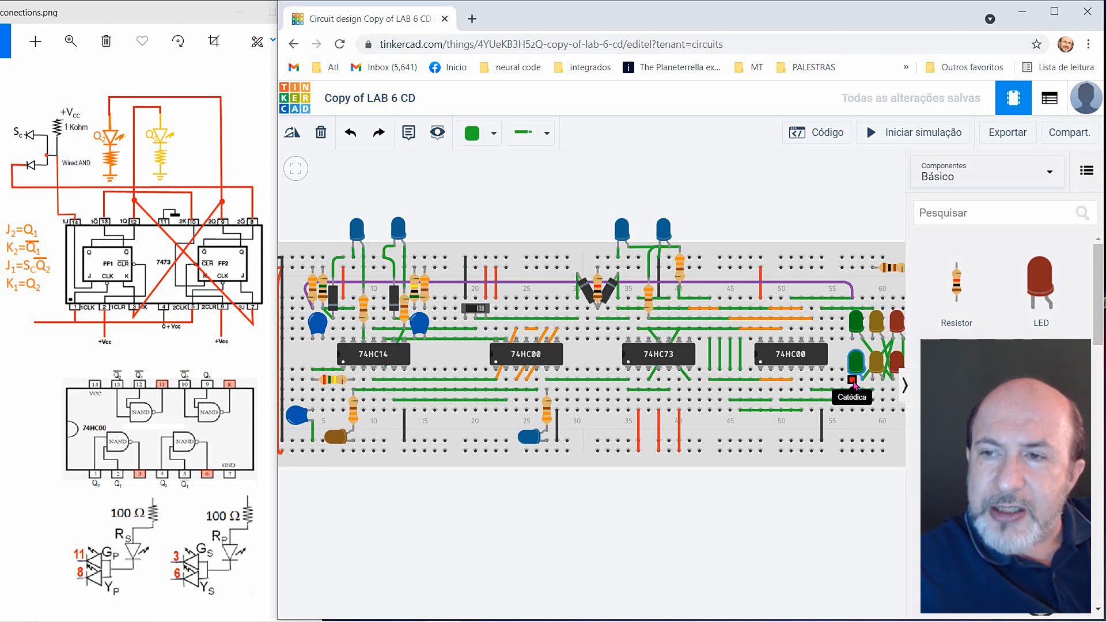
Wire the lower green LED's cathode across the chips to the resistor terminal in column 15, and colour the wire purple (roxo).
left_click(843, 355)
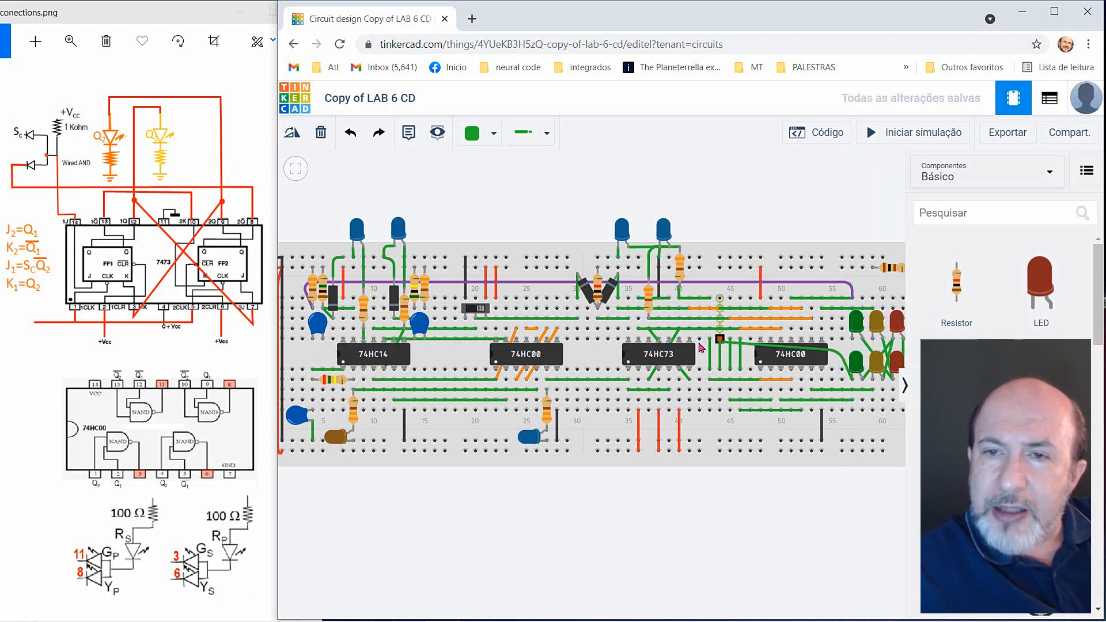
left_click(433, 351)
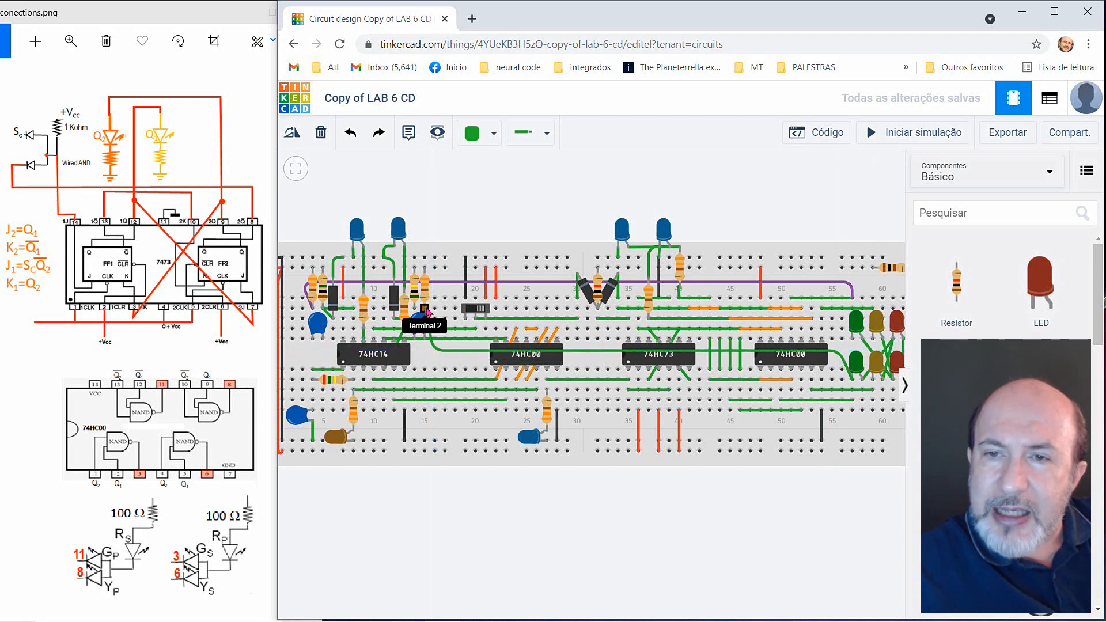
left_click(426, 310)
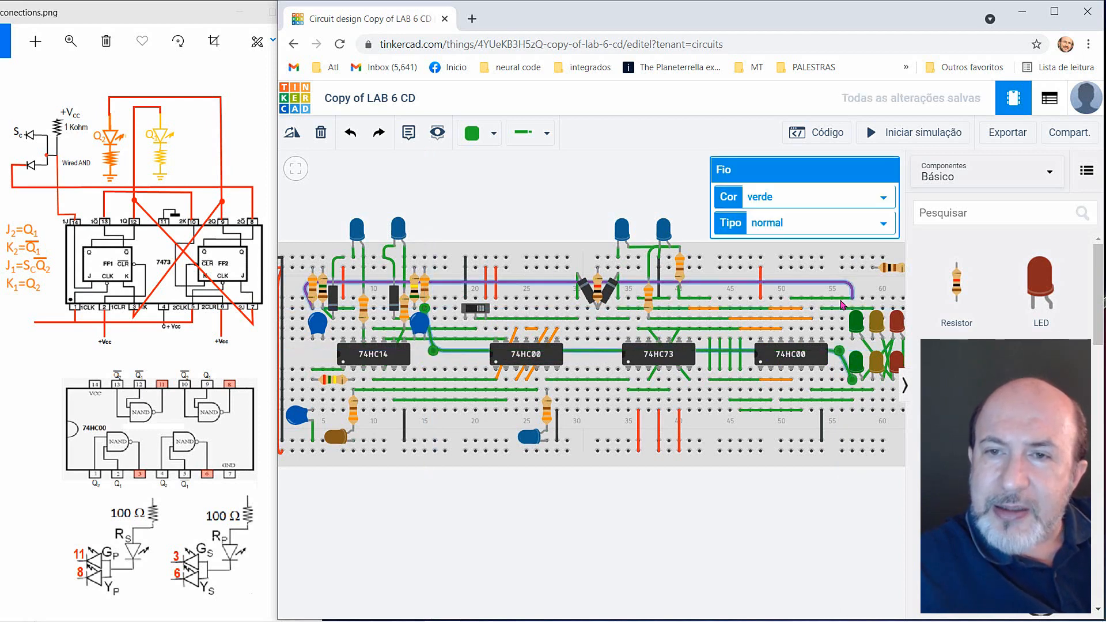
left_click(885, 200)
left_click(819, 307)
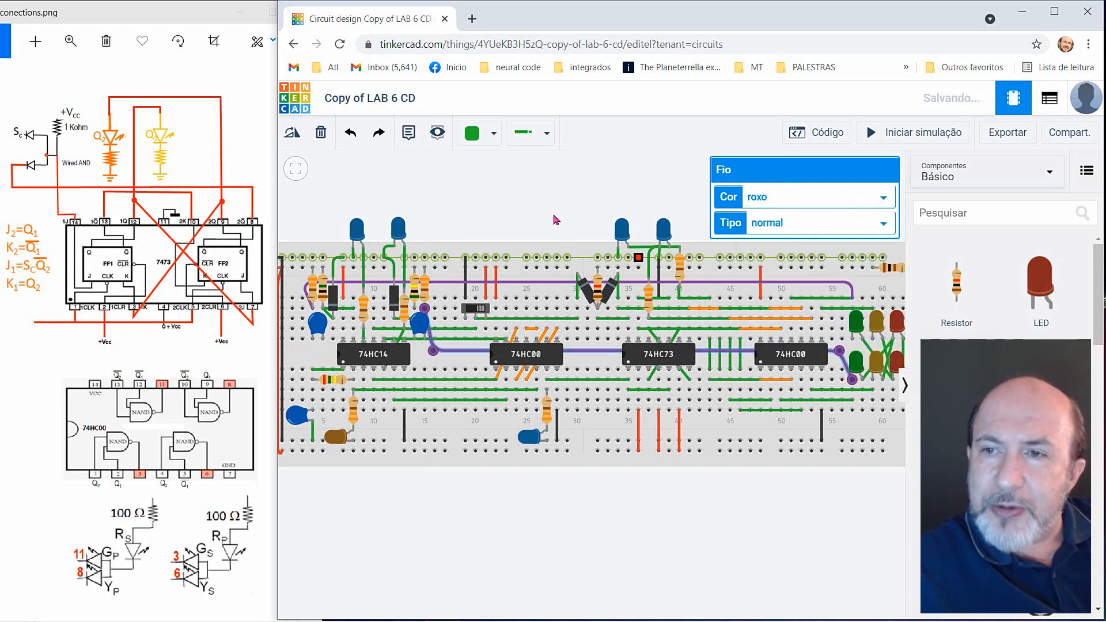
left_click(543, 196)
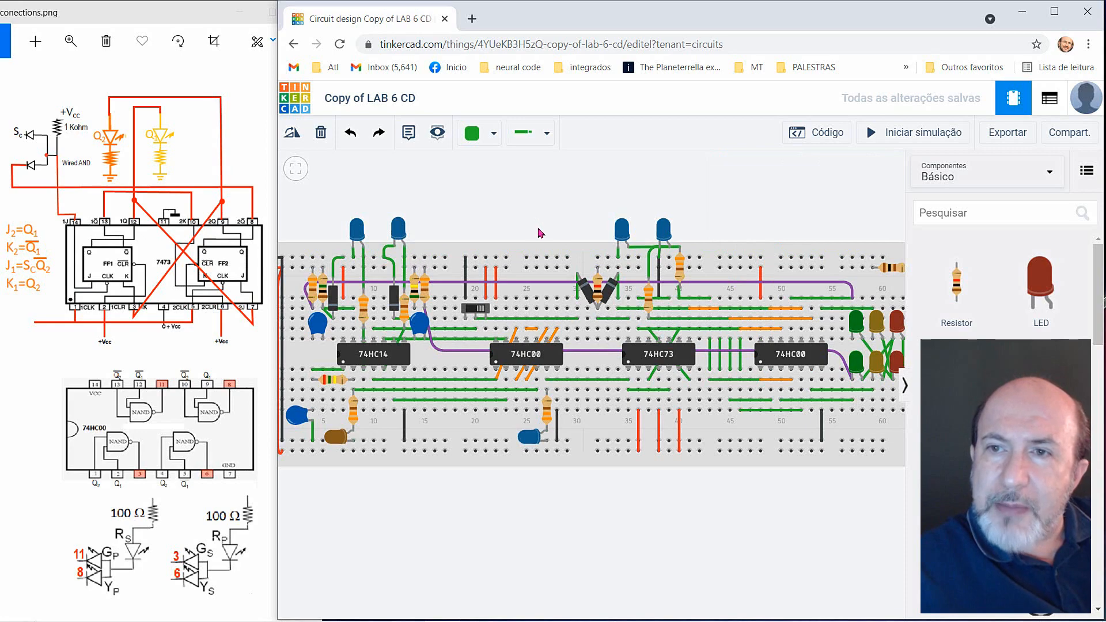
Run the simulation in a maximised window and examine how the traffic-light LEDs respond.
left_click(923, 134)
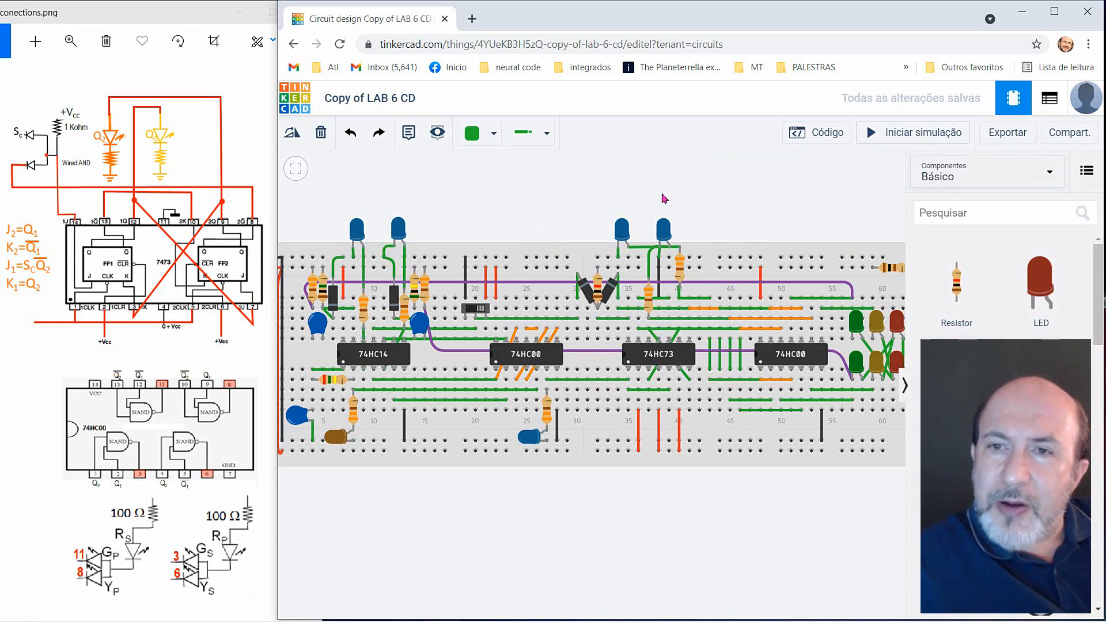
left_click(1057, 21)
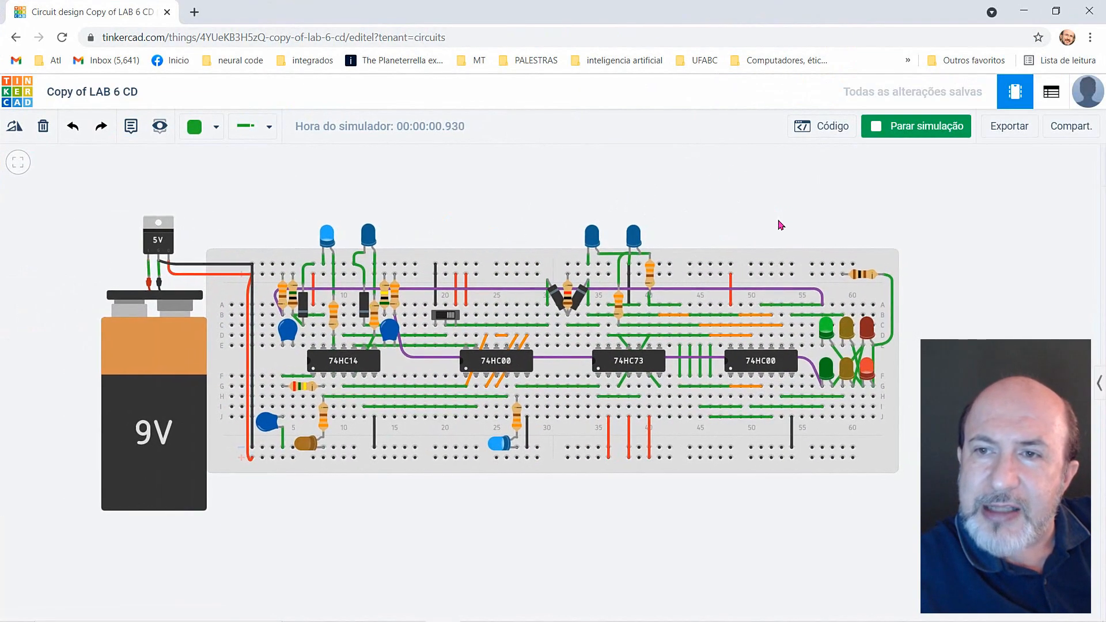
scroll(780, 224, "up", 3)
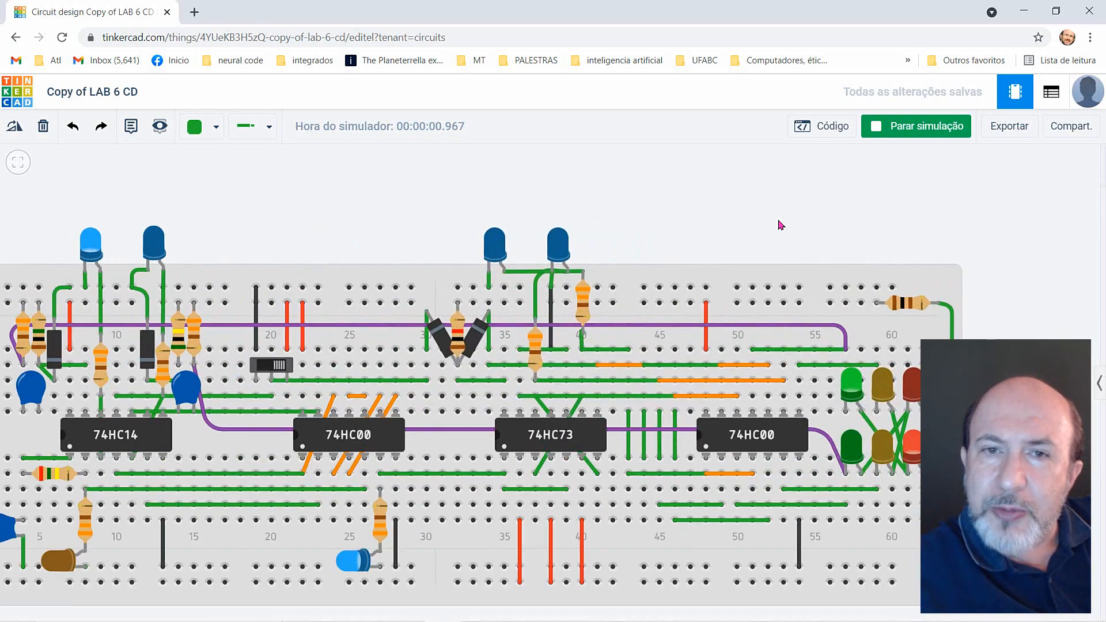
left_click_drag(649, 200, 731, 191)
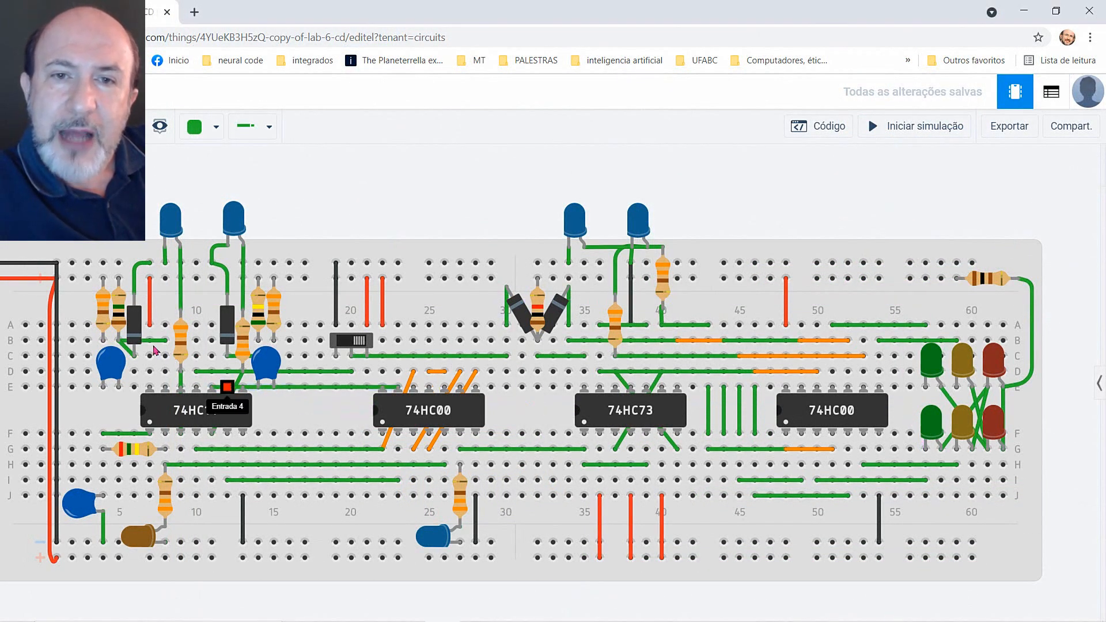
Move the resistor in column 4 down one row, off the power rail, and set its resistance to 100 Ω.
left_click(104, 311)
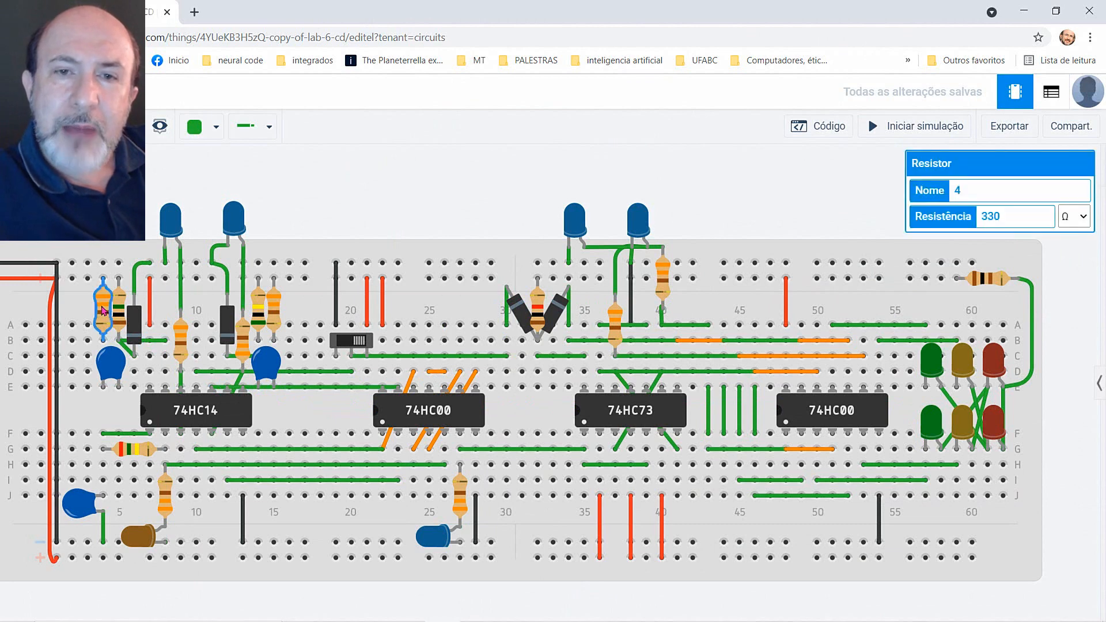
left_click_drag(104, 311, 107, 331)
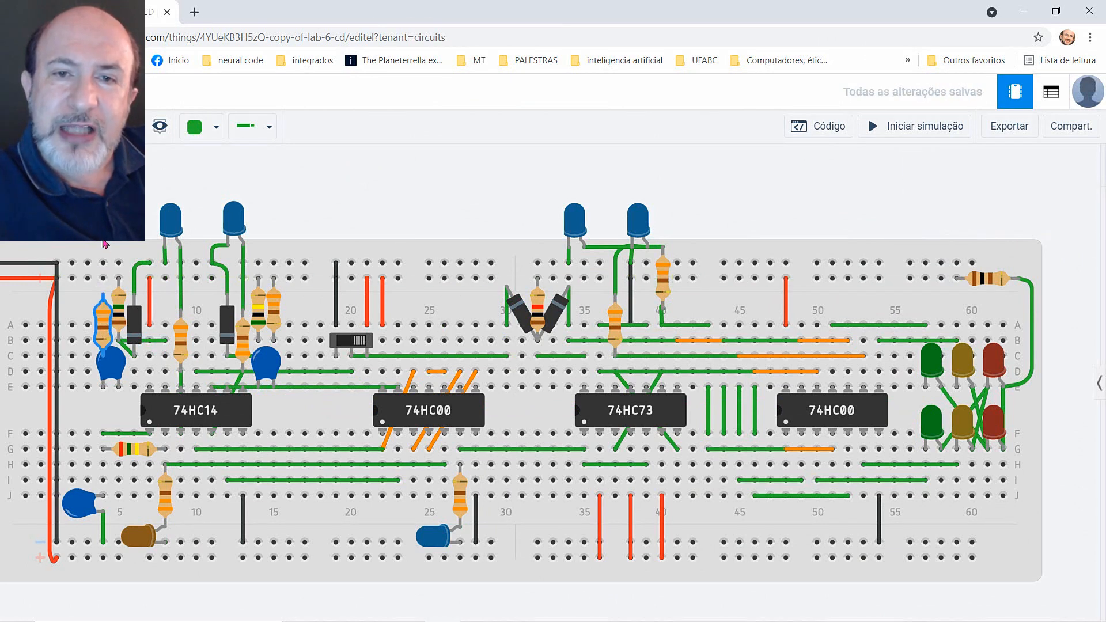
left_click(103, 317)
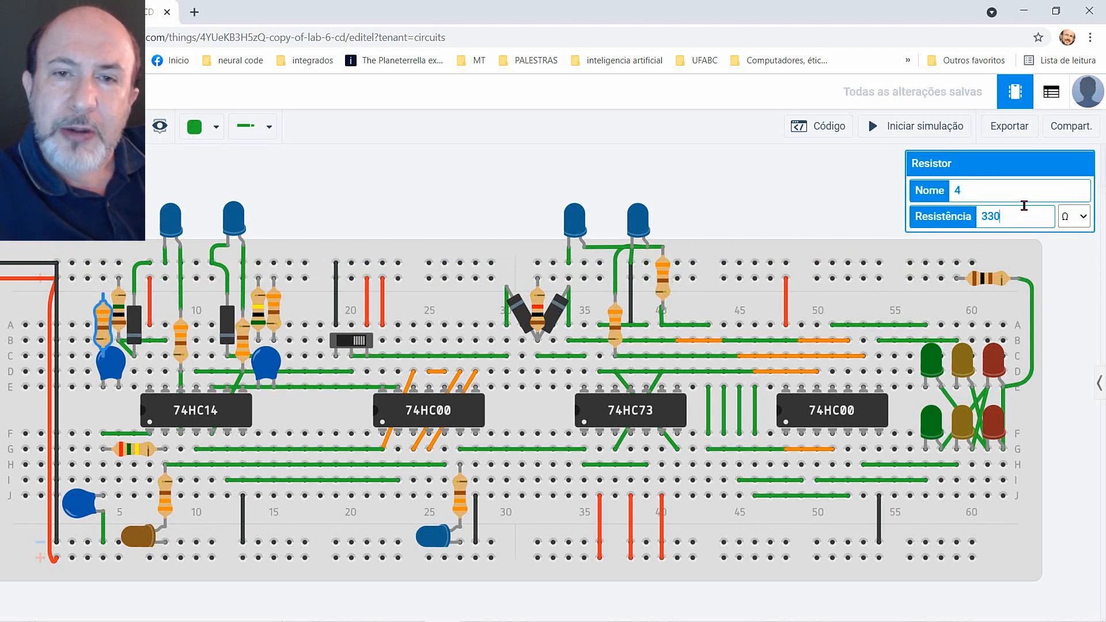
key("BackSpace")
key("BackSpace")
key("BackSpace")
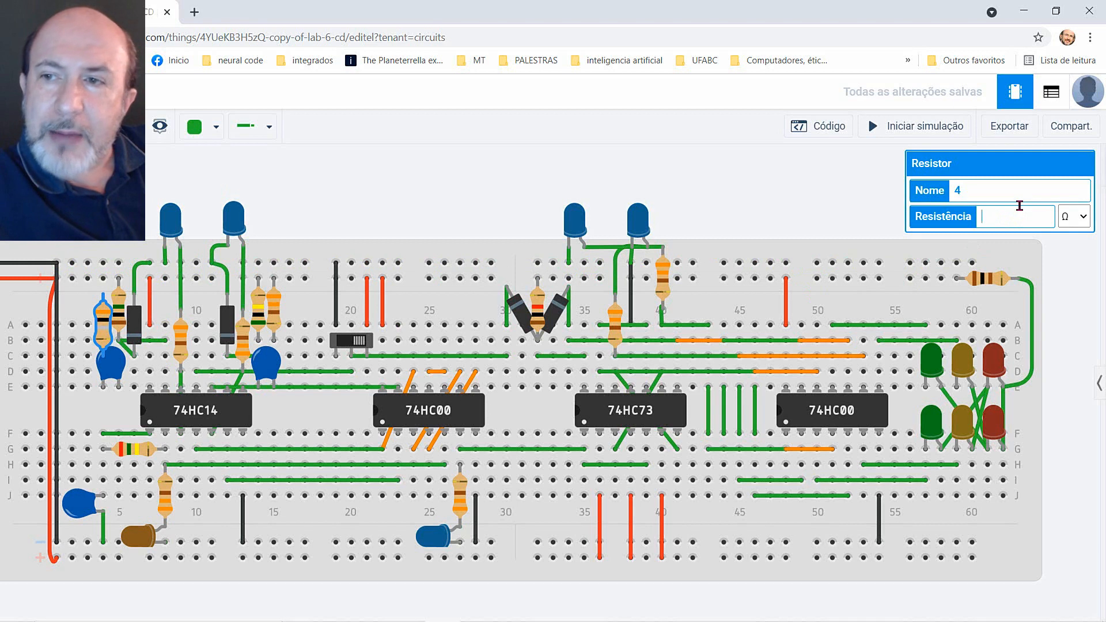
type("100")
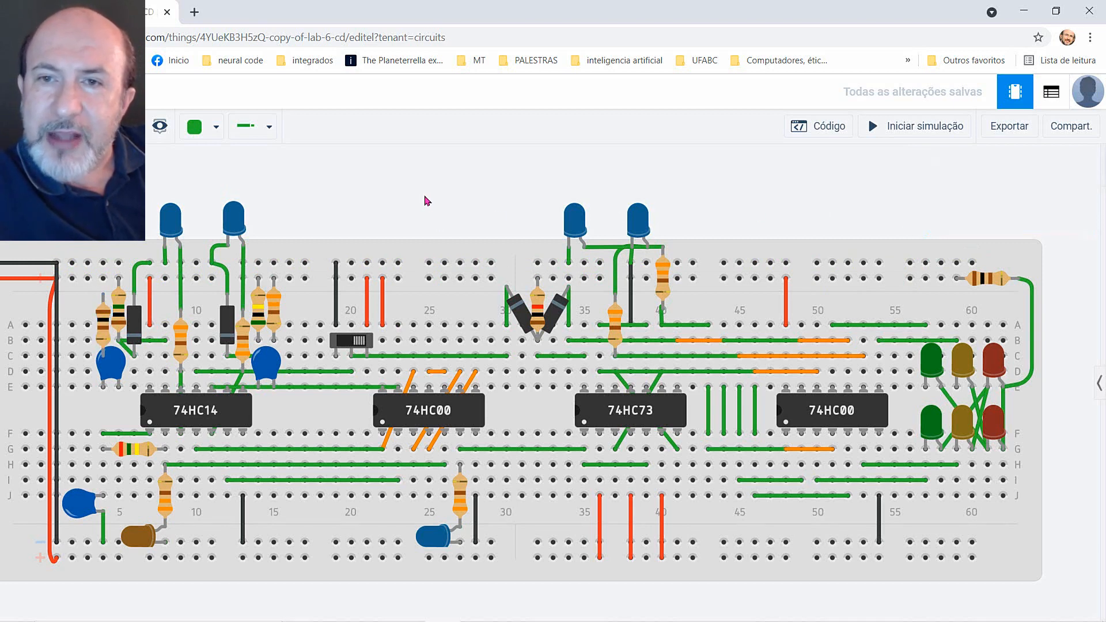
left_click(428, 201)
Wire the free upper lead of the column 4 resistor to the upper green LED's column at A57, and colour the wire pink (rosa).
left_click(105, 294)
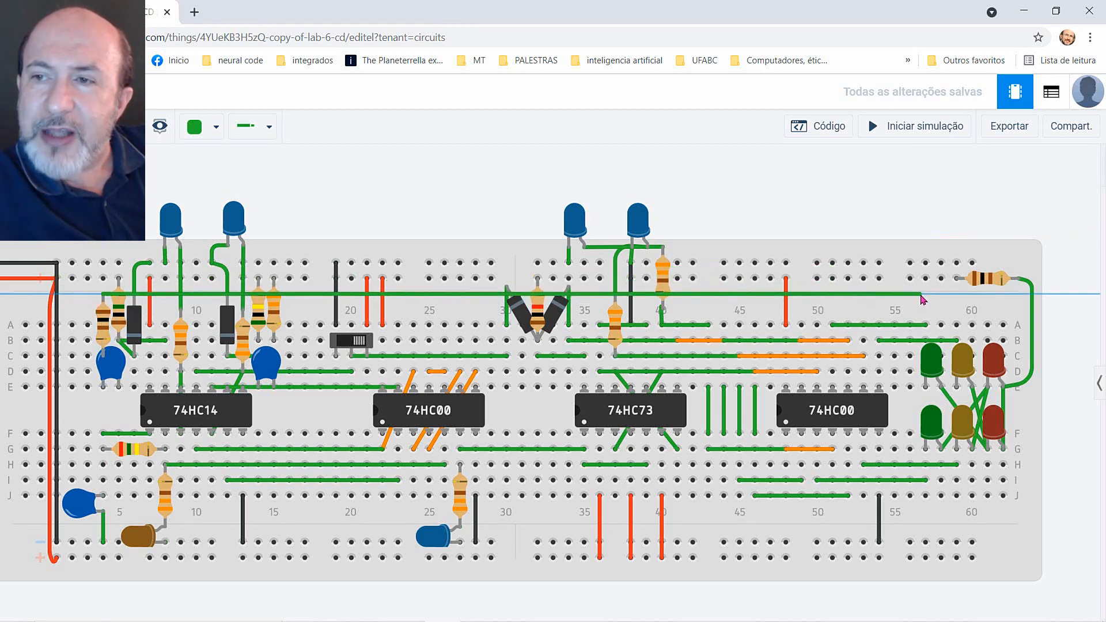
left_click(925, 298)
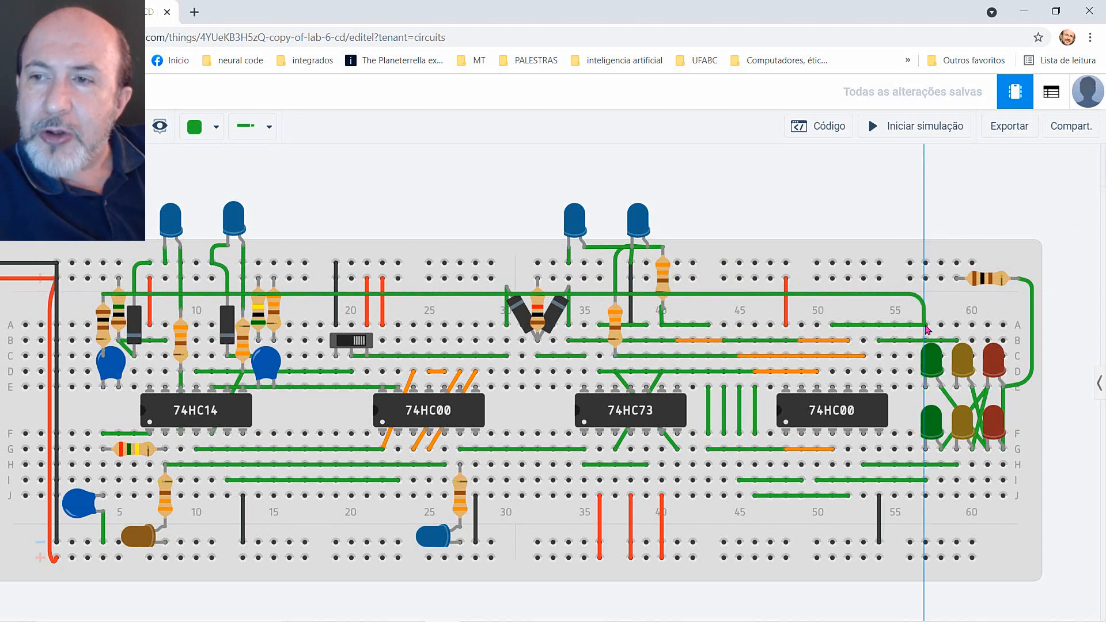
left_click(926, 326)
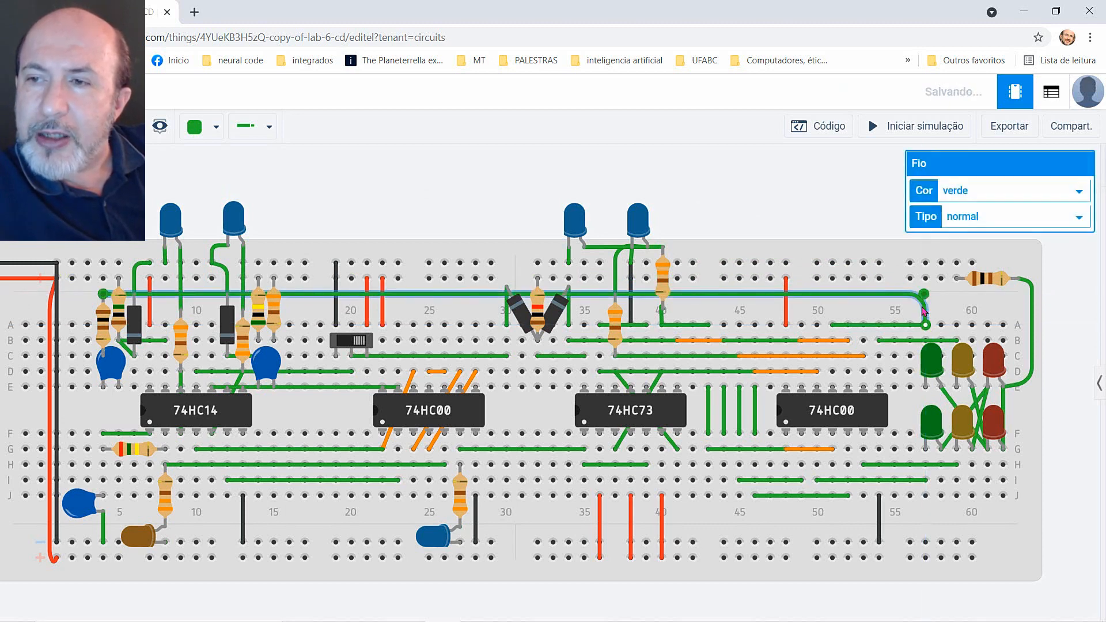
left_click(1079, 193)
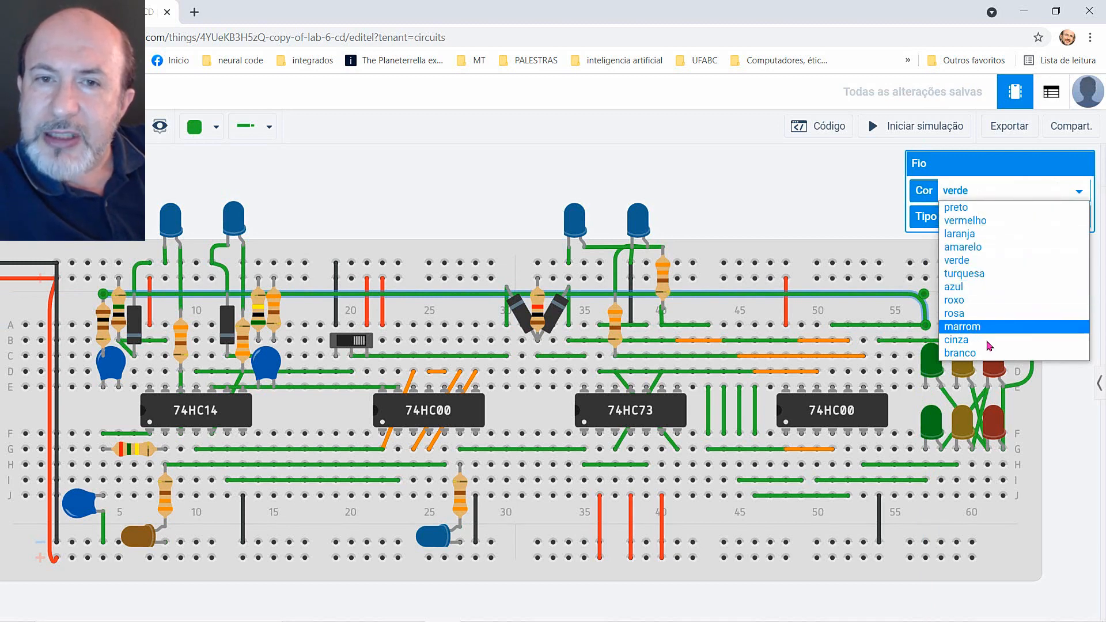
left_click(976, 320)
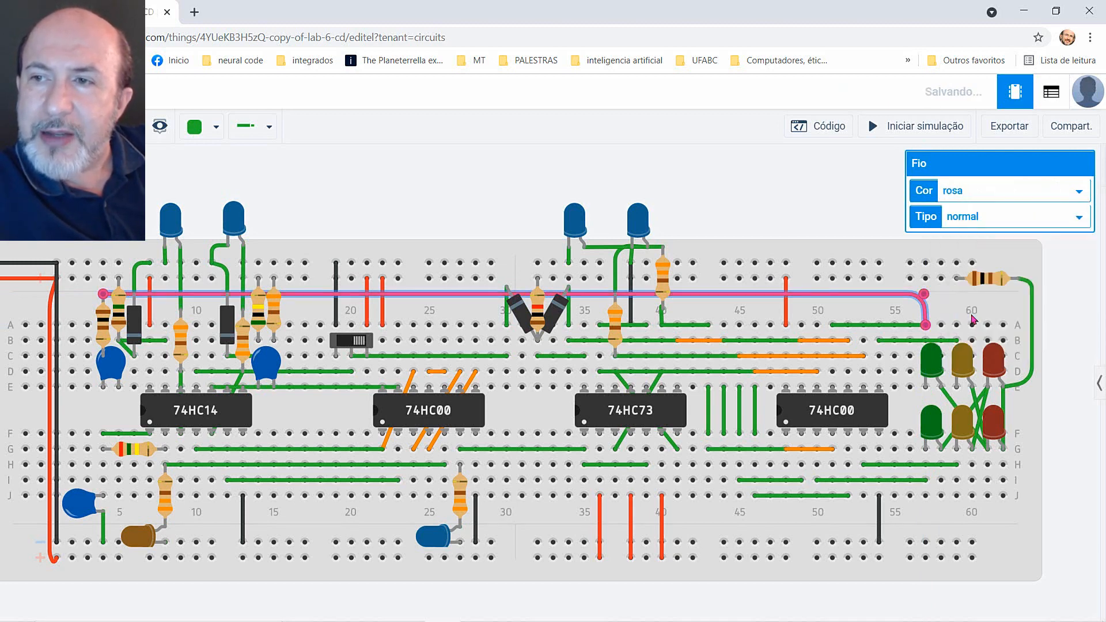
left_click(725, 195)
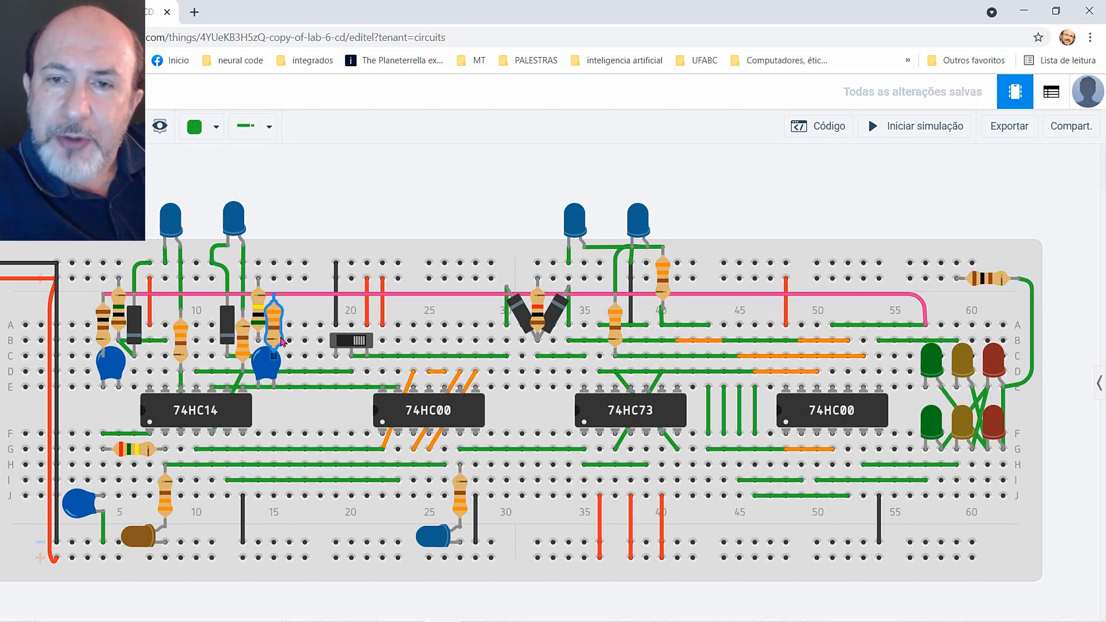
Move the column 15 resistor down one row and run a pink (rosa) wire from its upper lead to the lower green LED's cathode at G57.
left_click_drag(280, 337, 280, 352)
left_click(274, 311)
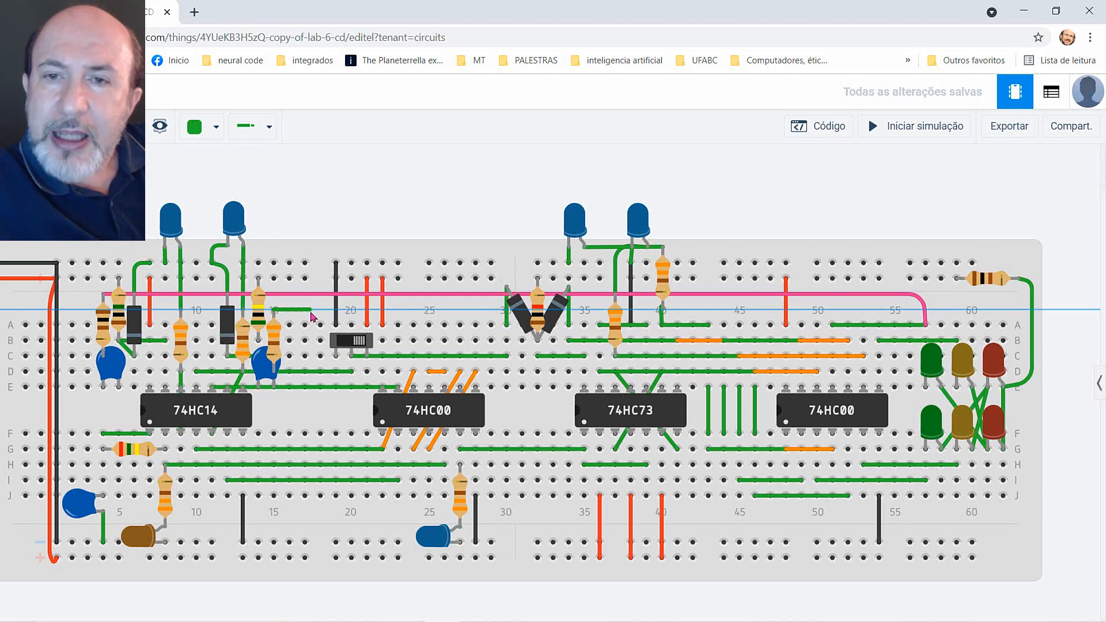
left_click(311, 314)
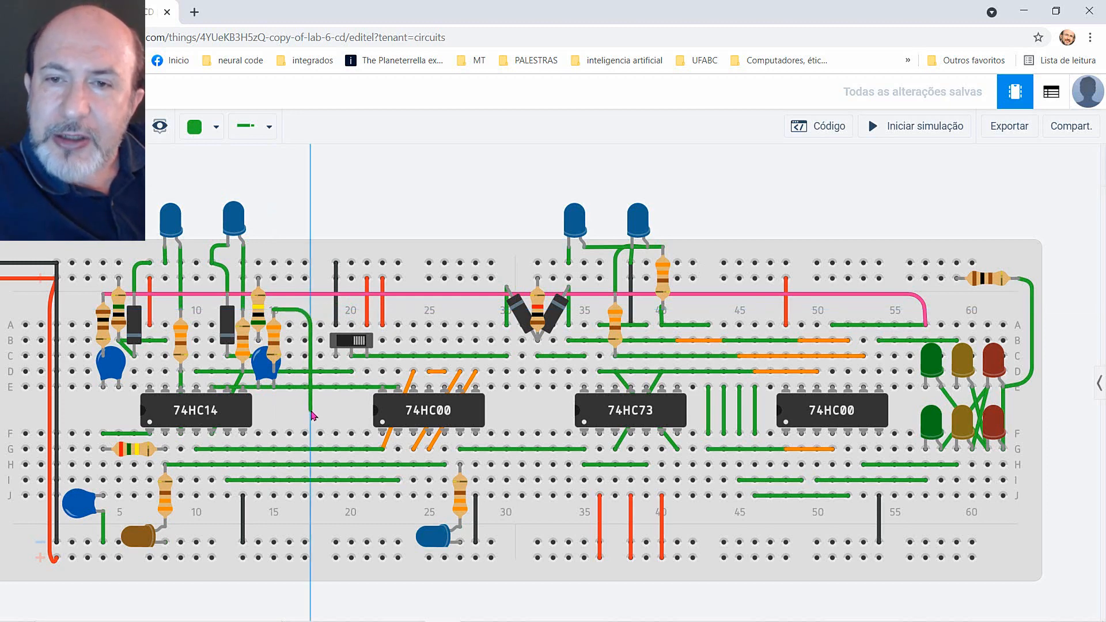
left_click(311, 409)
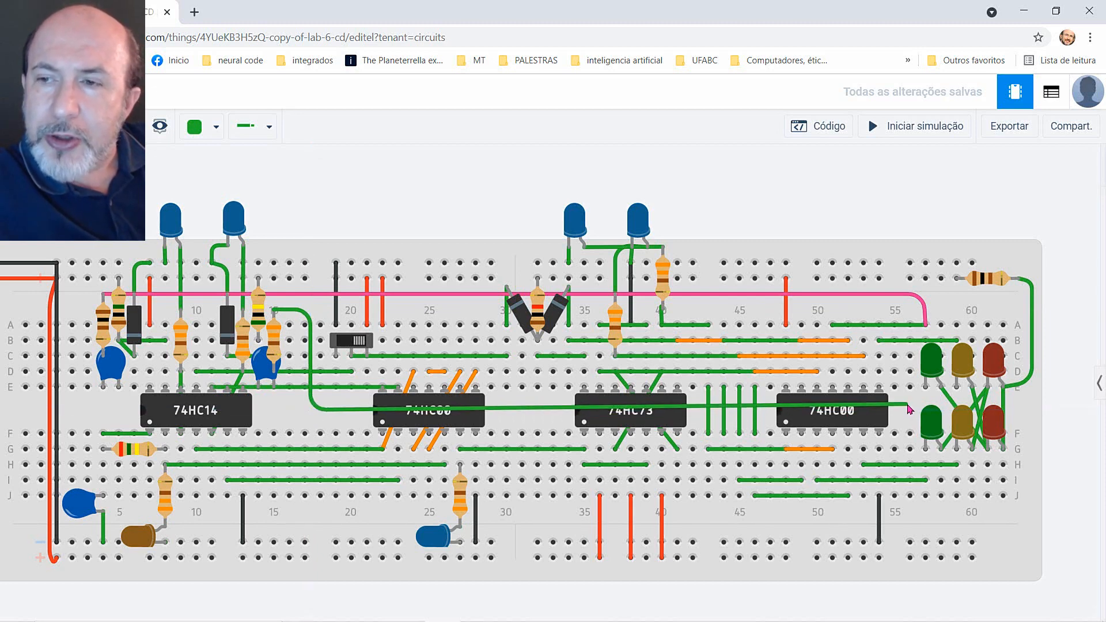
left_click(910, 411)
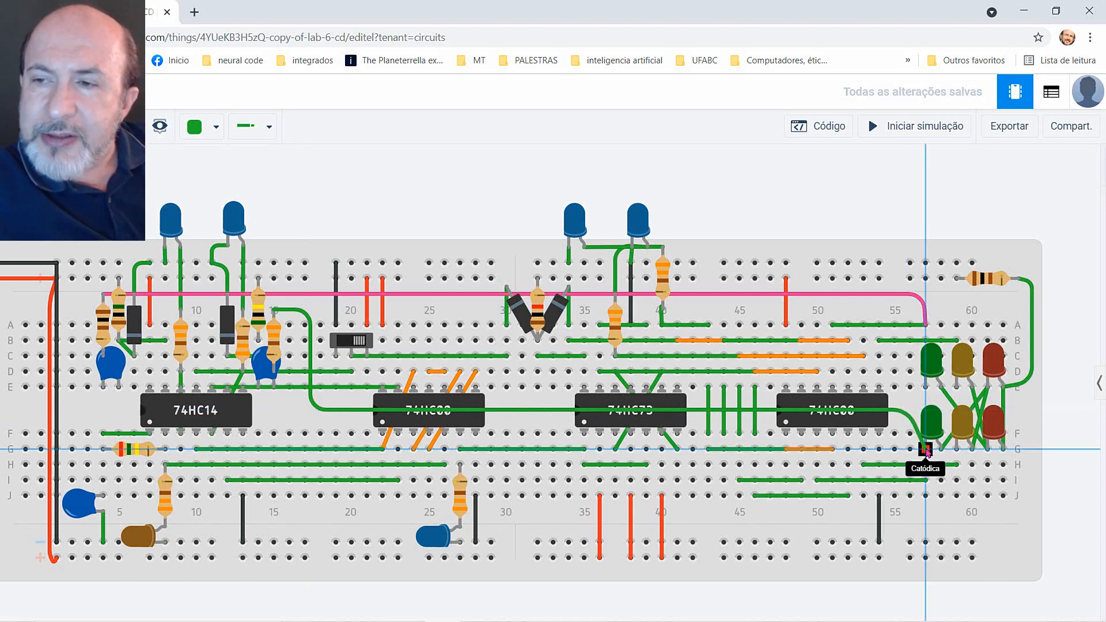
left_click(927, 451)
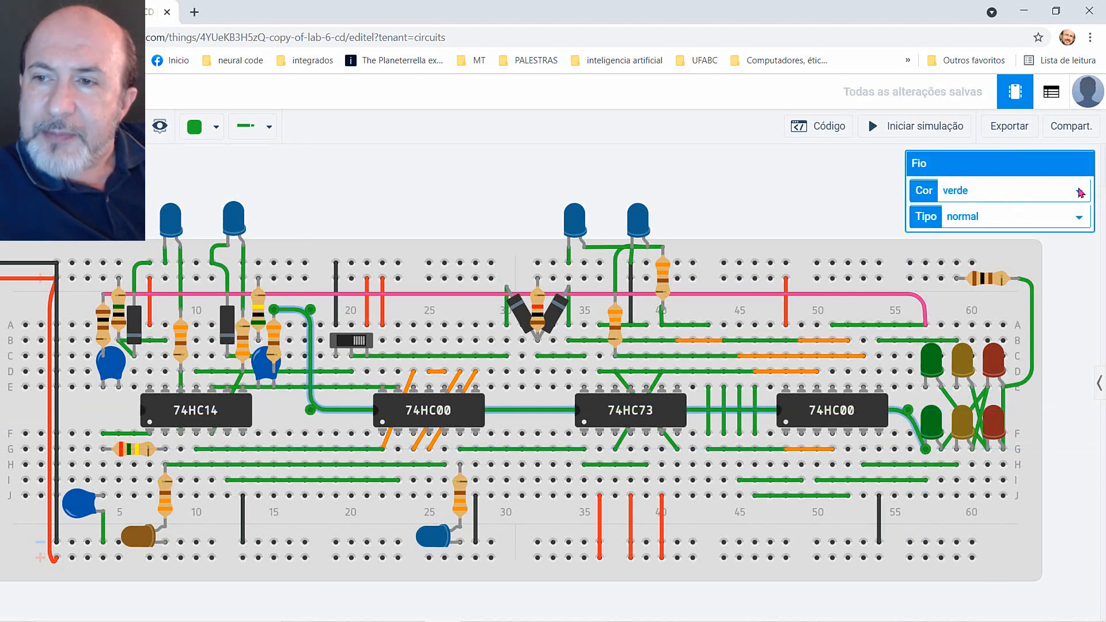
left_click(1079, 191)
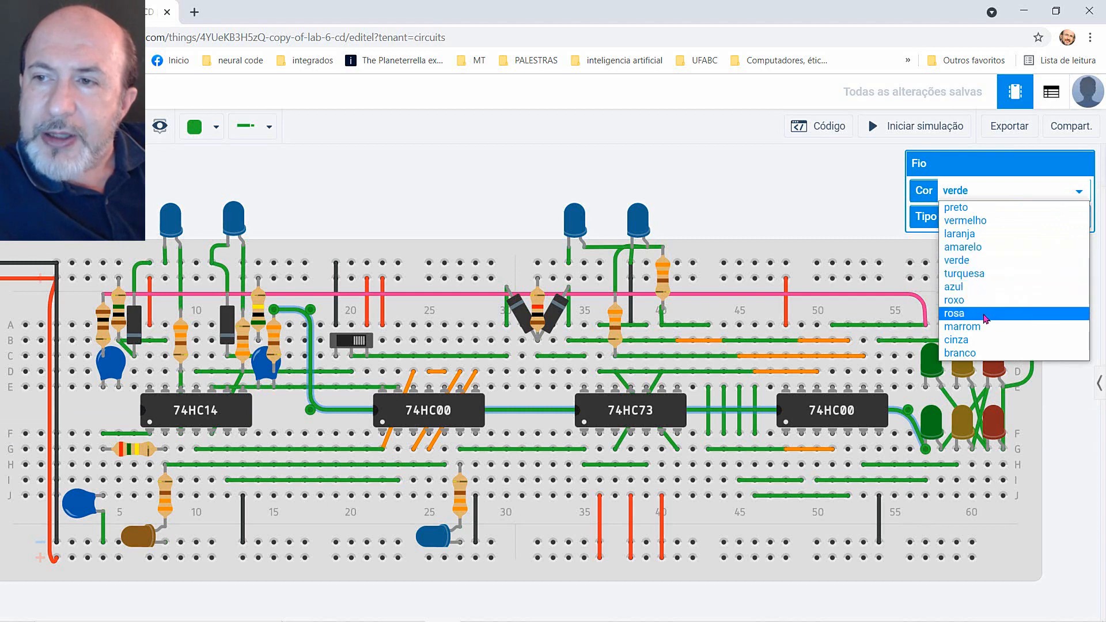
left_click(982, 314)
Slide the switch beside column 20 to its other position and set the column 15 resistor's resistance to 100 Ω.
left_click(352, 340)
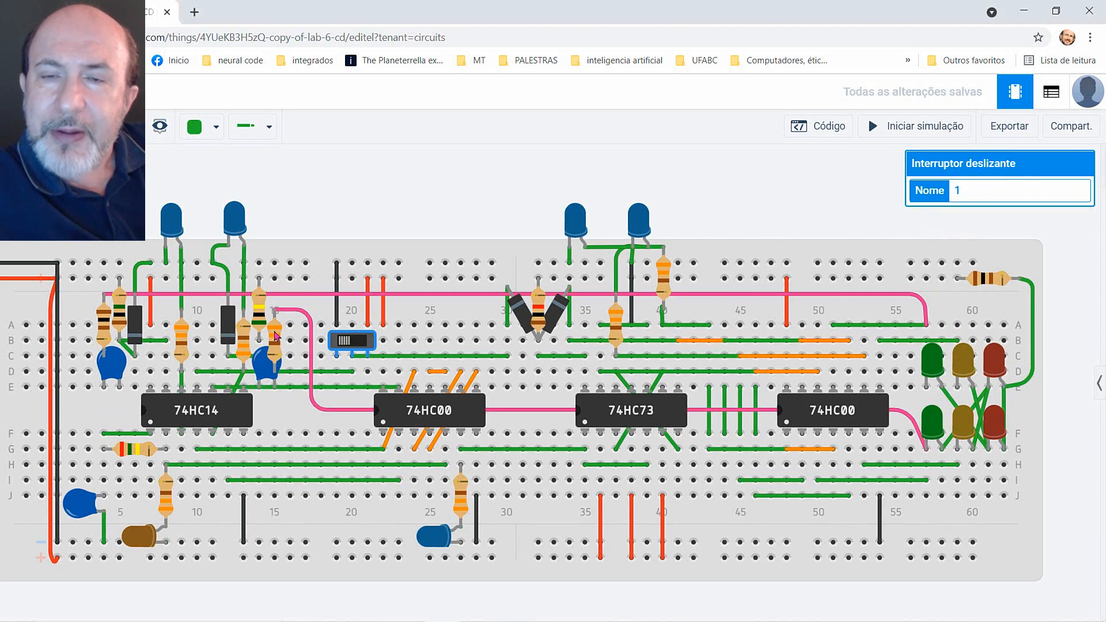
left_click(275, 336)
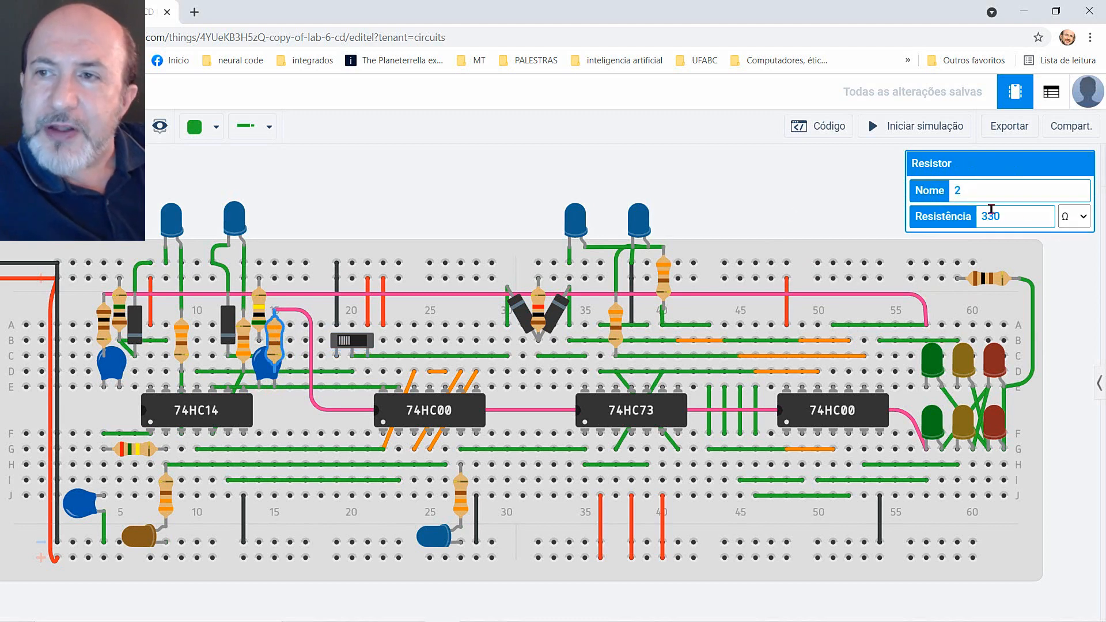
left_click(1004, 214)
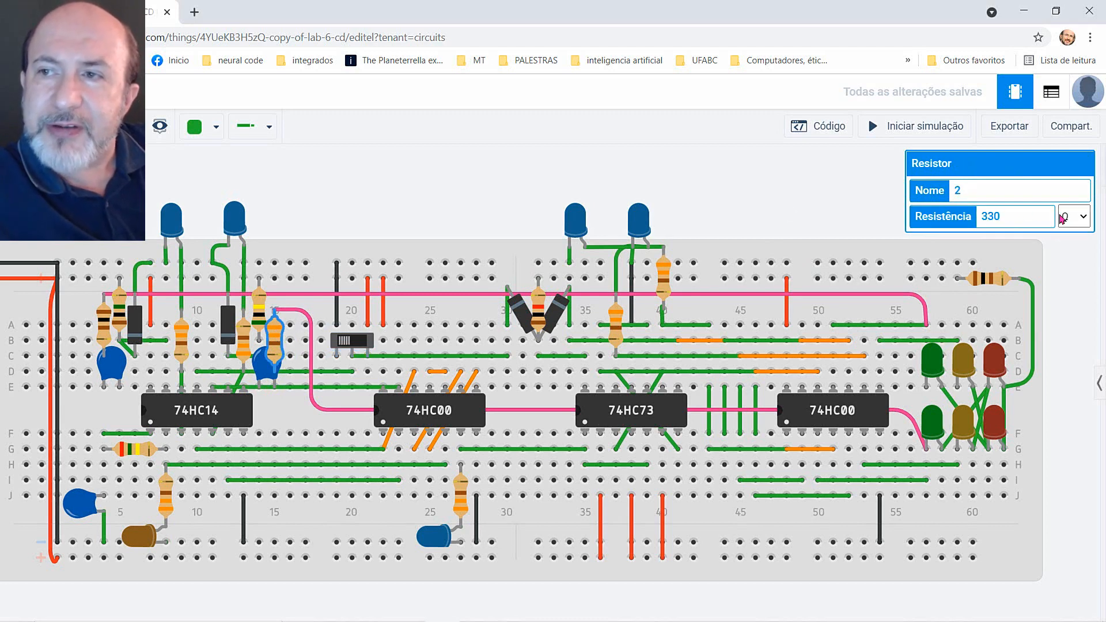
key("BackSpace")
key("BackSpace")
key("BackSpace")
type("100")
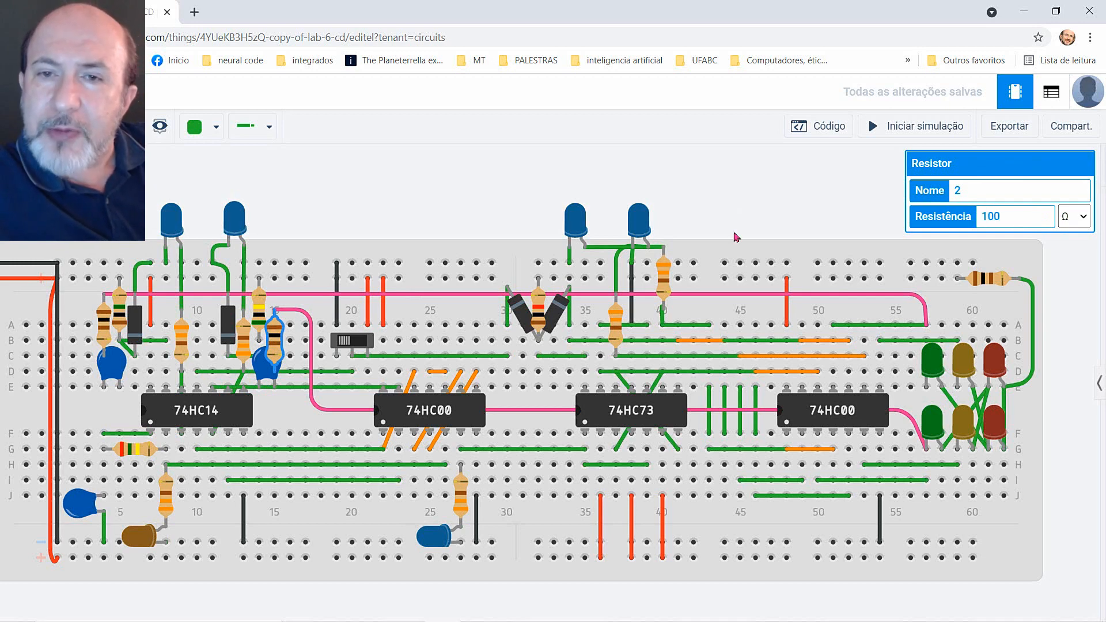
left_click(438, 226)
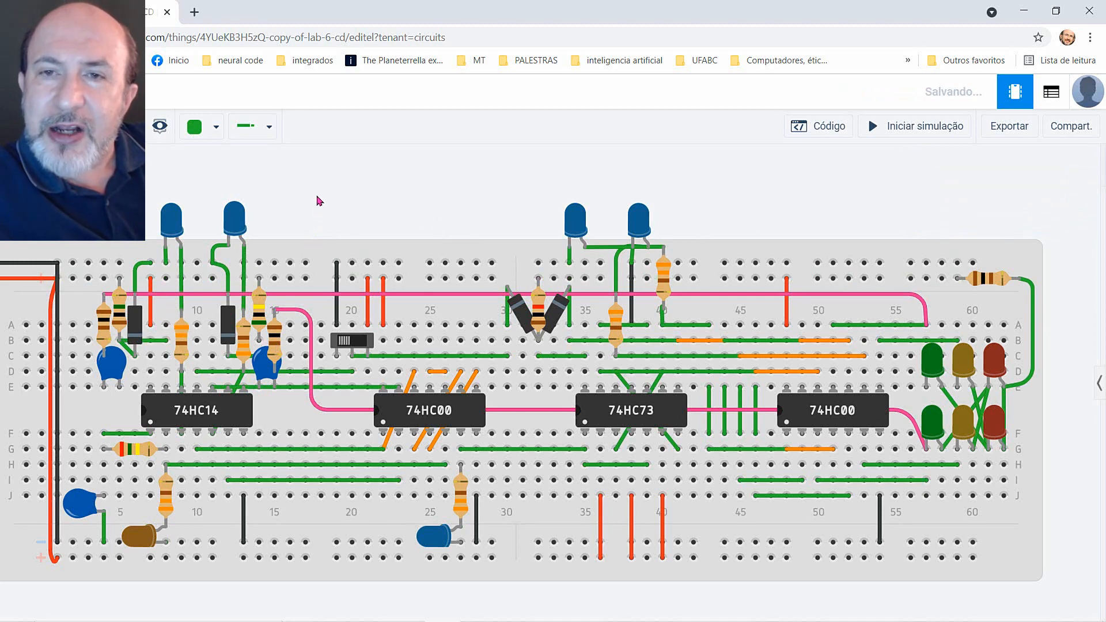
Run the simulation, flip the slide switch both ways to examine how the traffic-light LEDs respond, and stop the simulation.
left_click(911, 130)
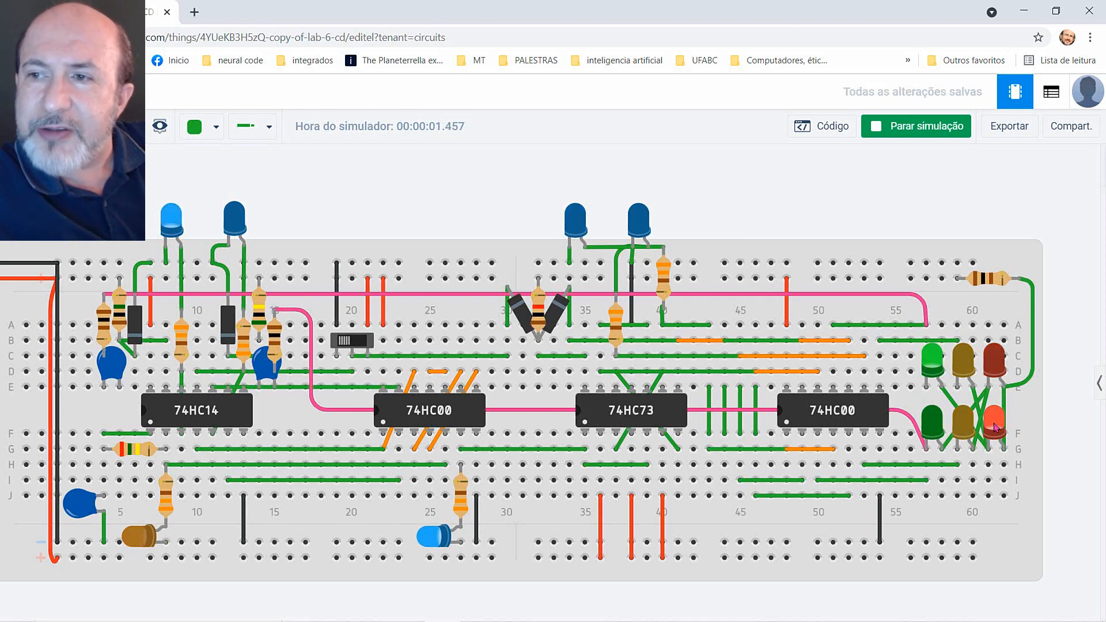
left_click(349, 342)
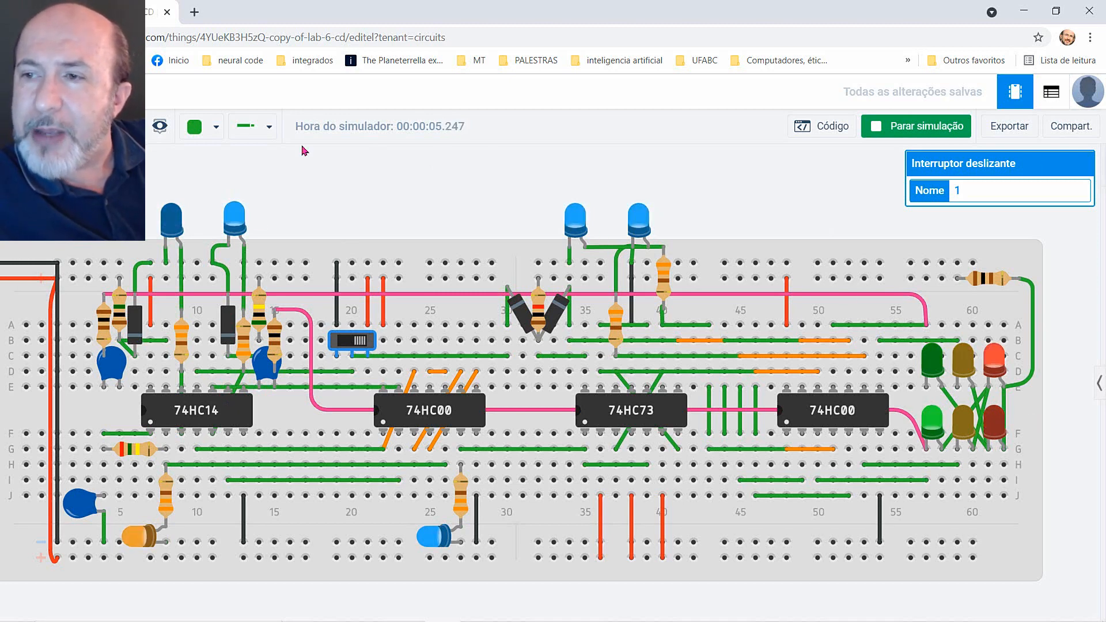
left_click(352, 340)
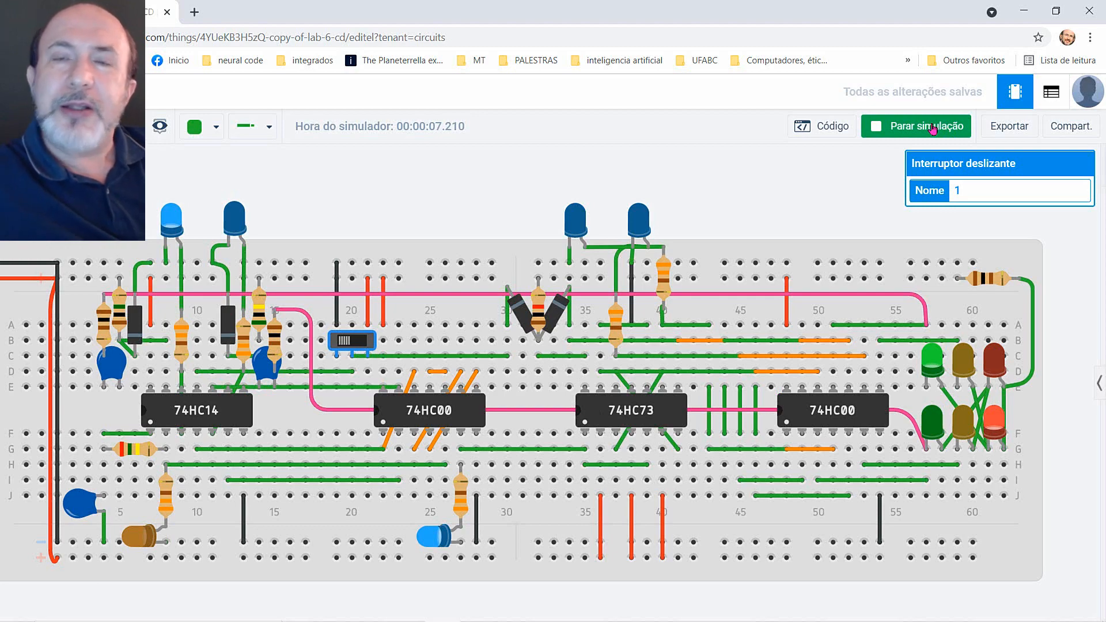
left_click(933, 127)
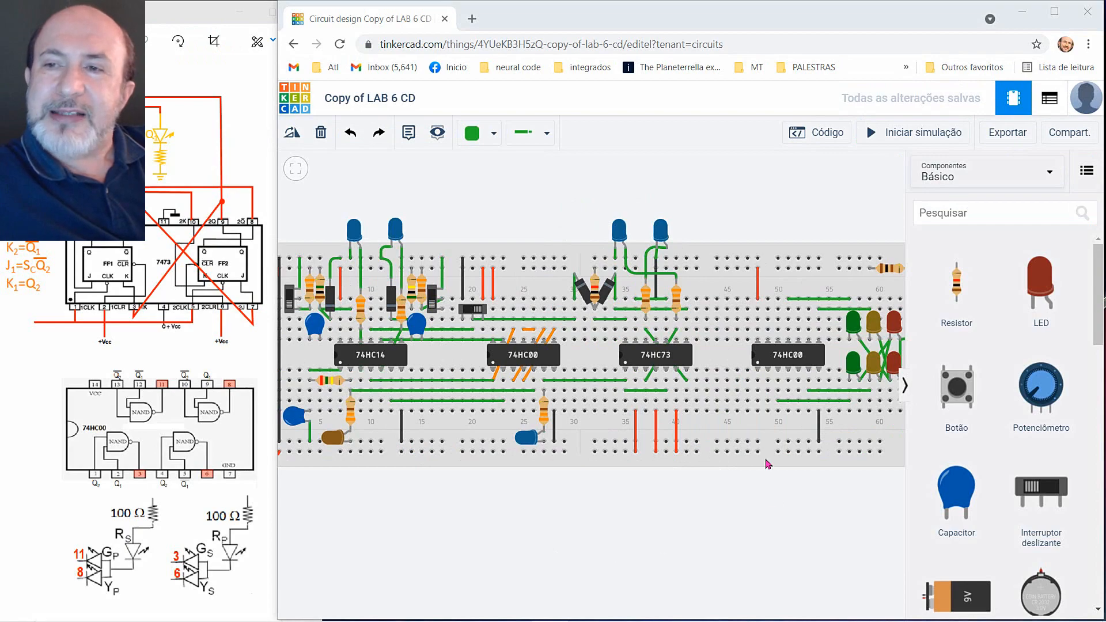